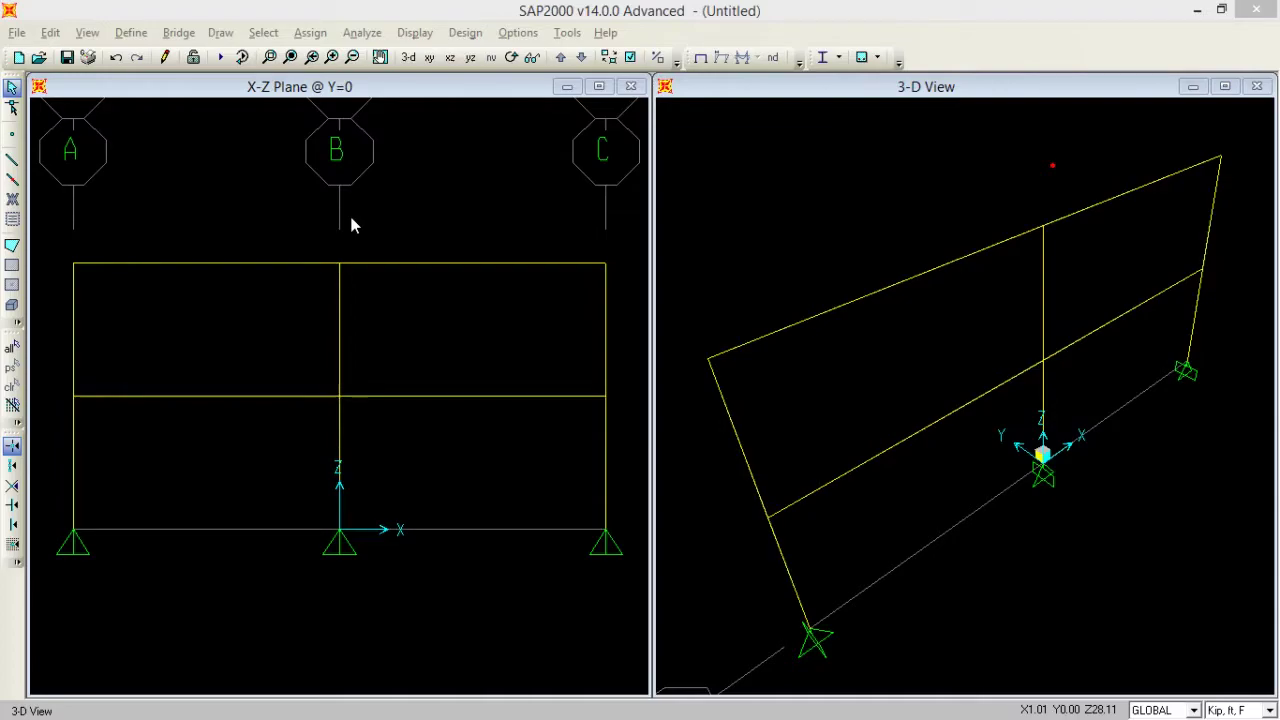
- Open the response spectrum function definitions and pick UBC 97 as the function type to add
left_click(131, 33)
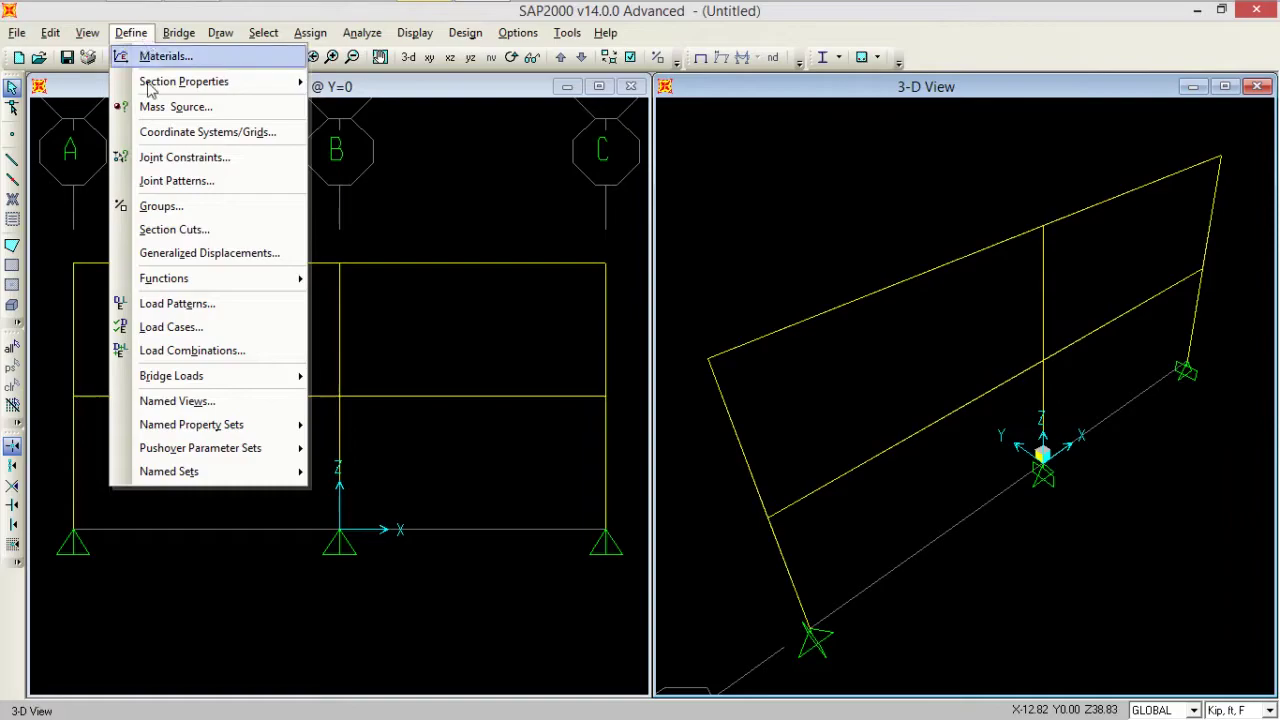
mouse_move(187, 281)
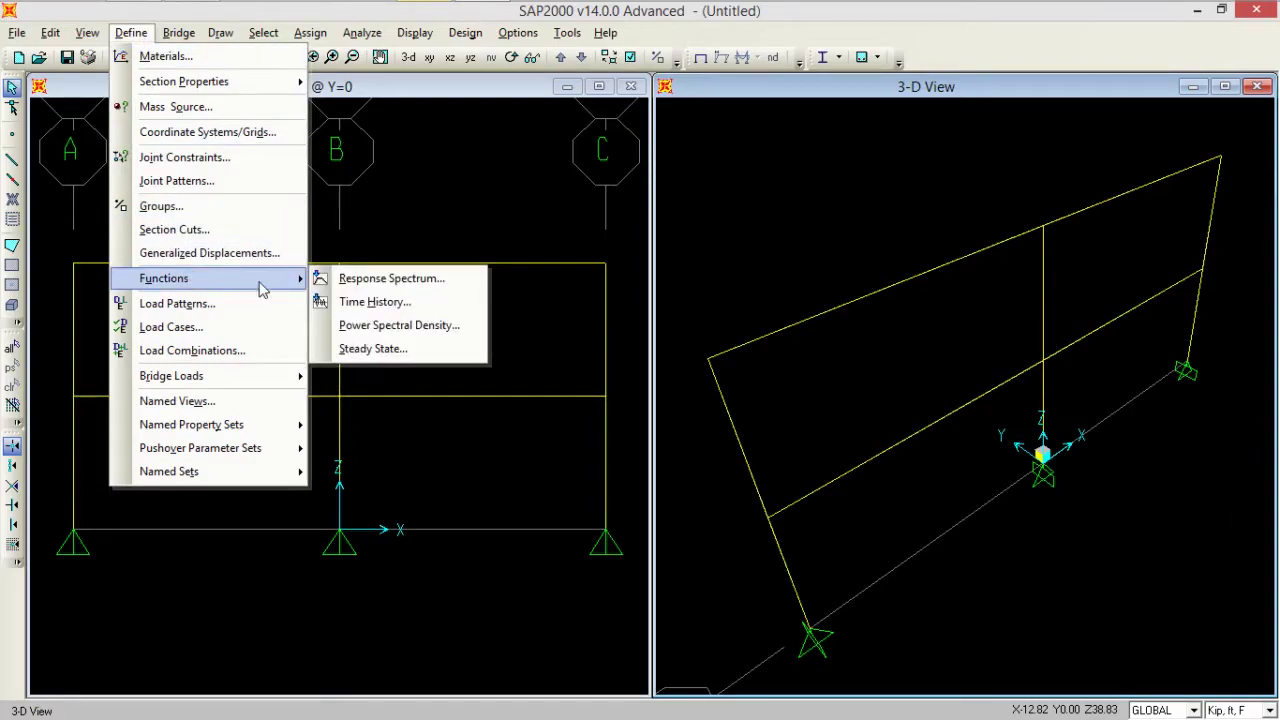
left_click(352, 287)
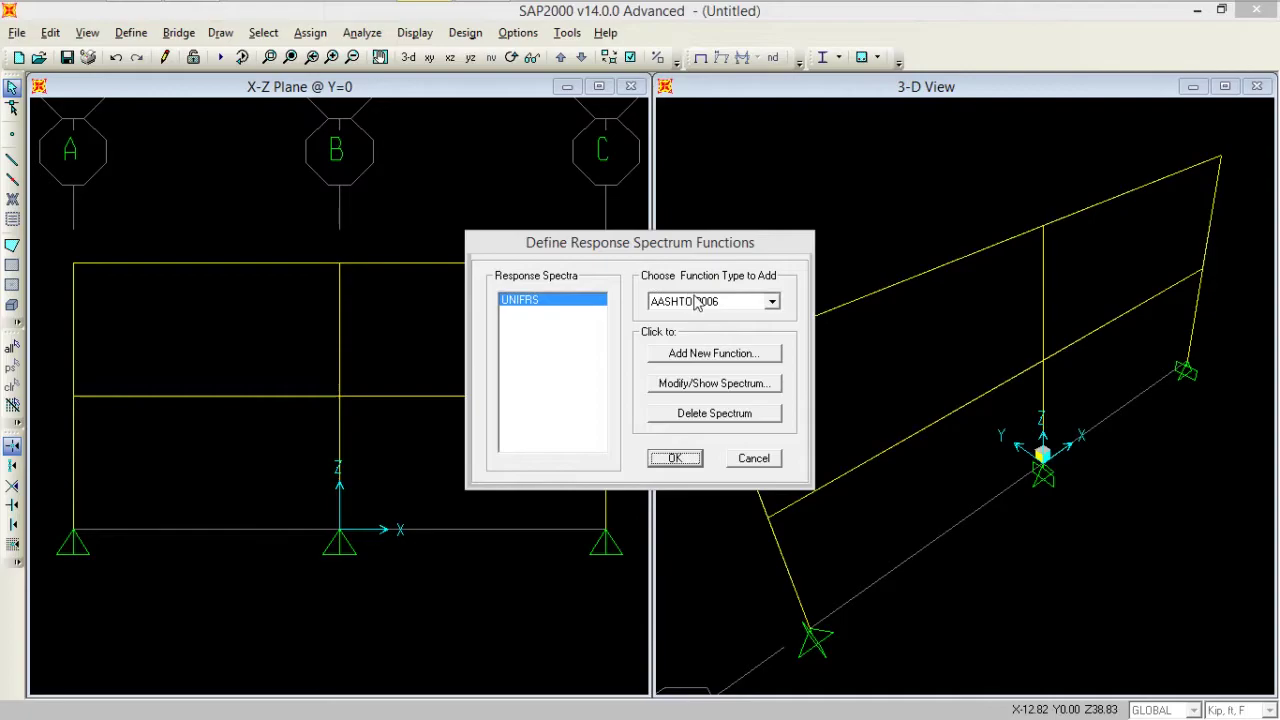
left_click(772, 303)
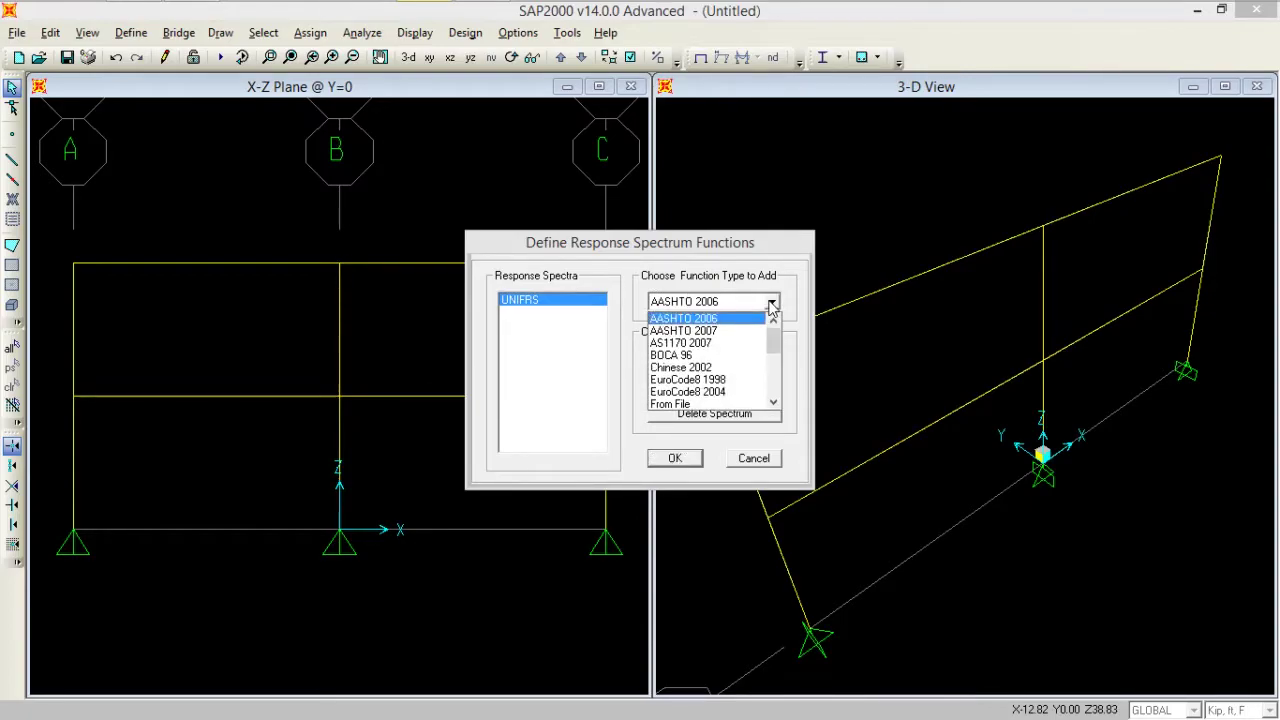
scroll(776, 352, "down", 1)
left_click_drag(776, 352, 775, 400)
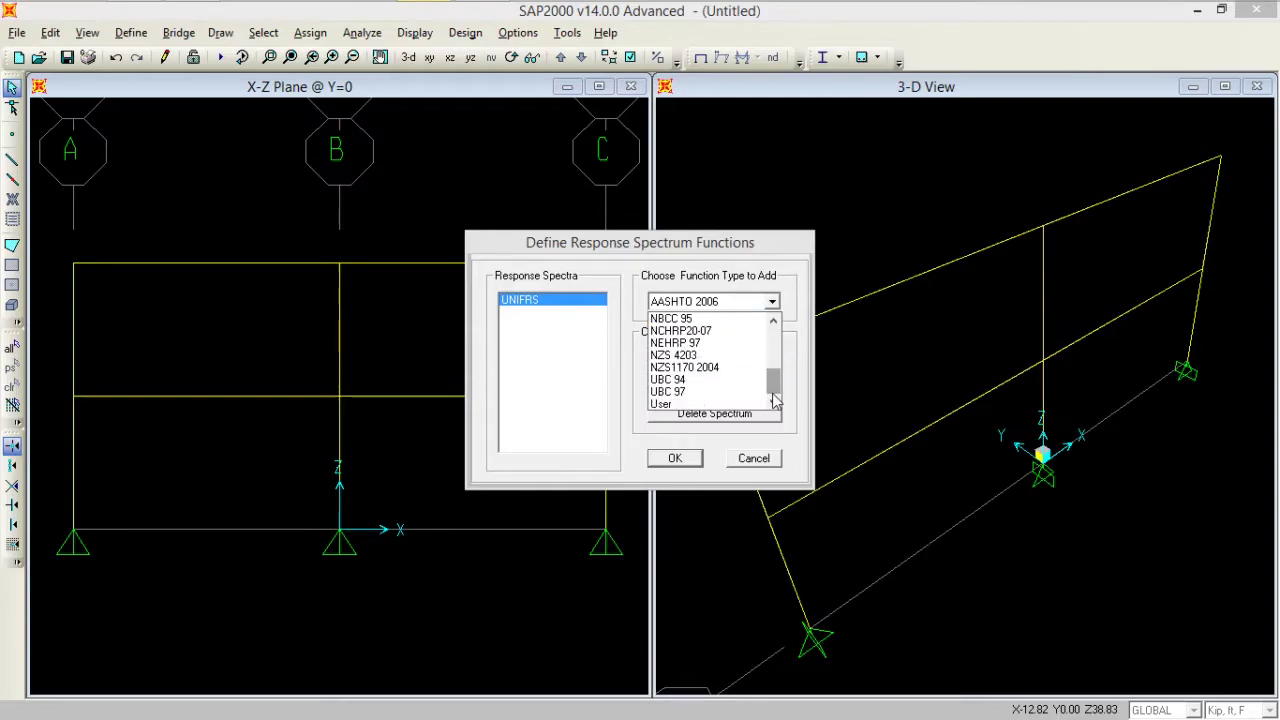
left_click(707, 392)
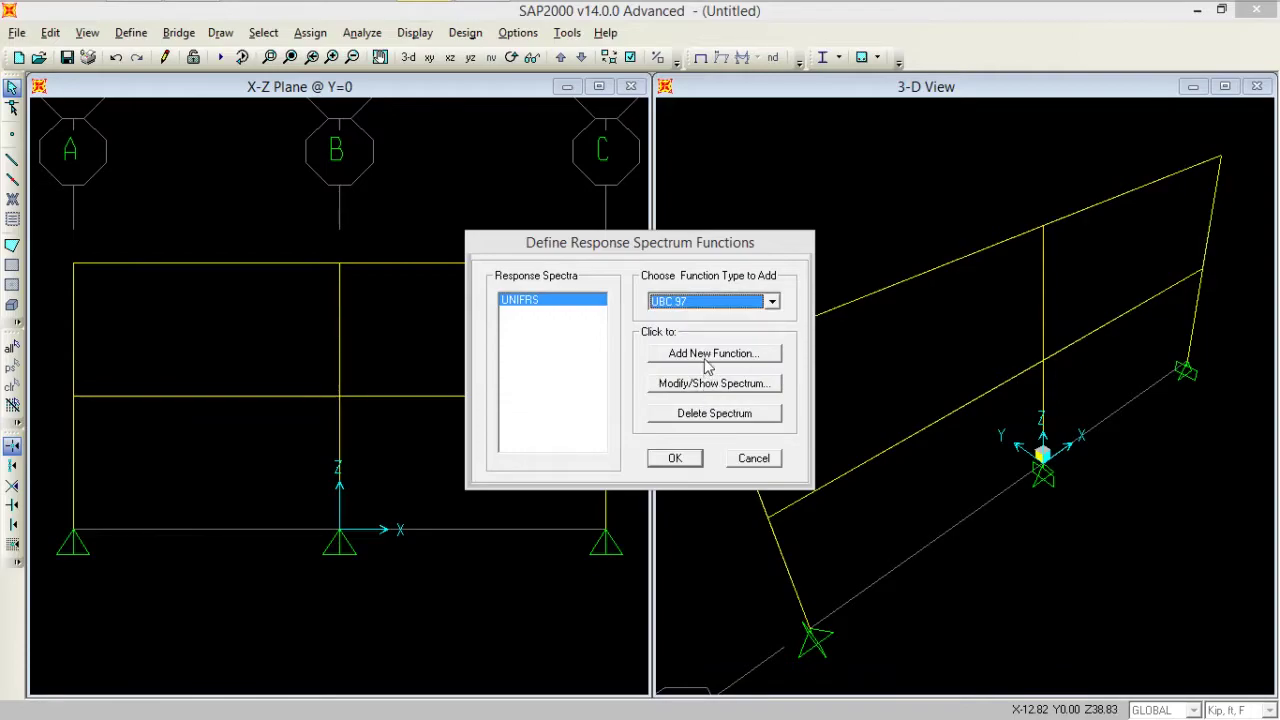
- Add a UBC 97 function renamed from FUNC1 to 'Response Spectrum', checking Ca and Cv 0.4 and damping 0.05
left_click(707, 360)
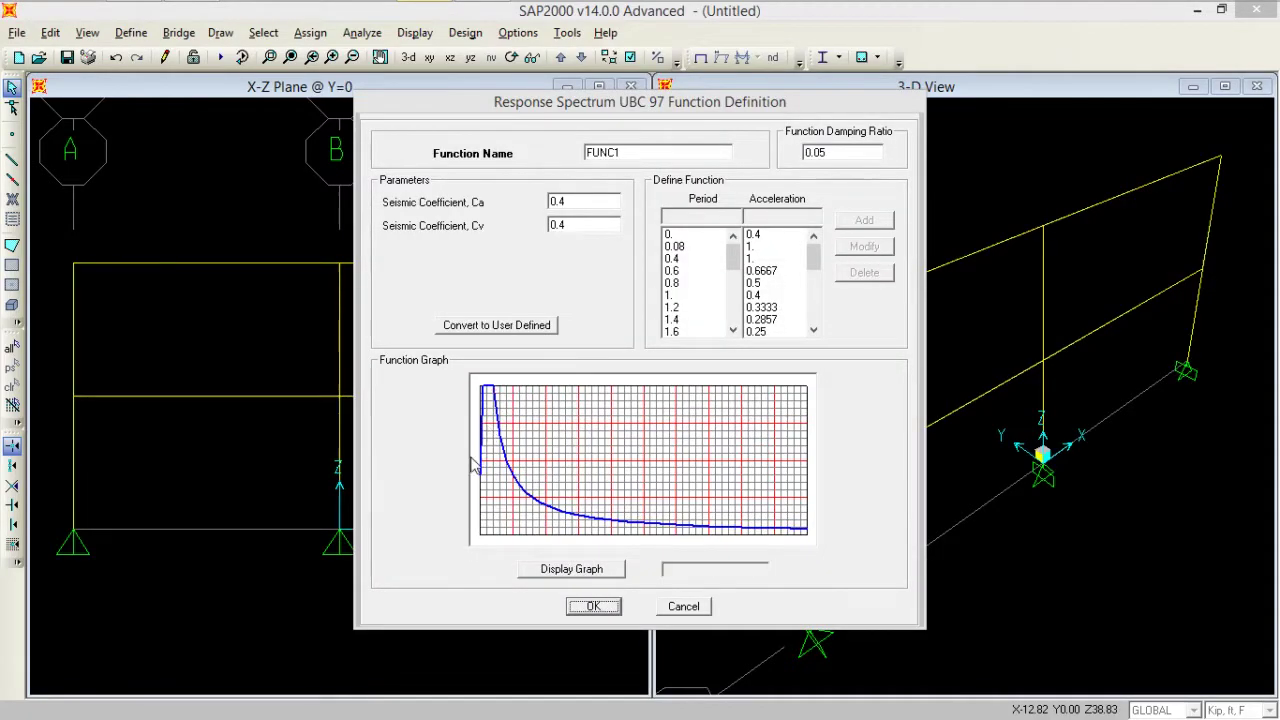
mouse_move(486, 484)
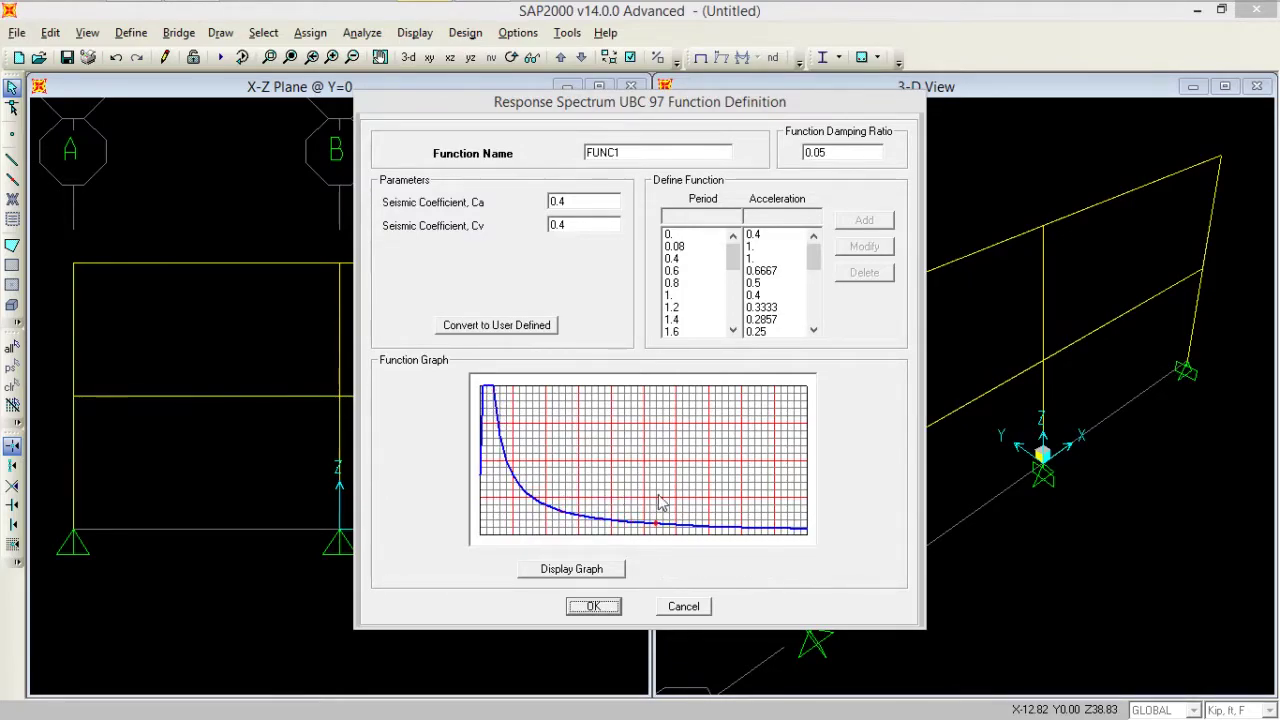
left_click(636, 152)
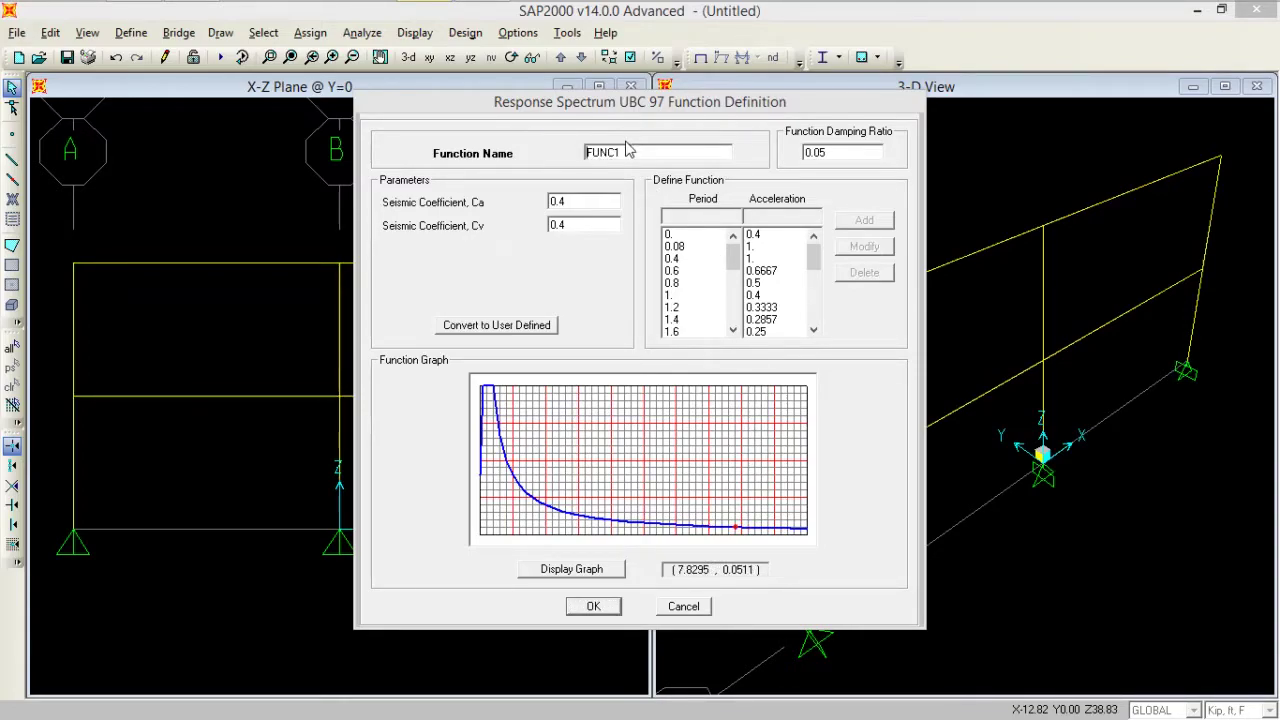
left_click_drag(627, 148, 586, 150)
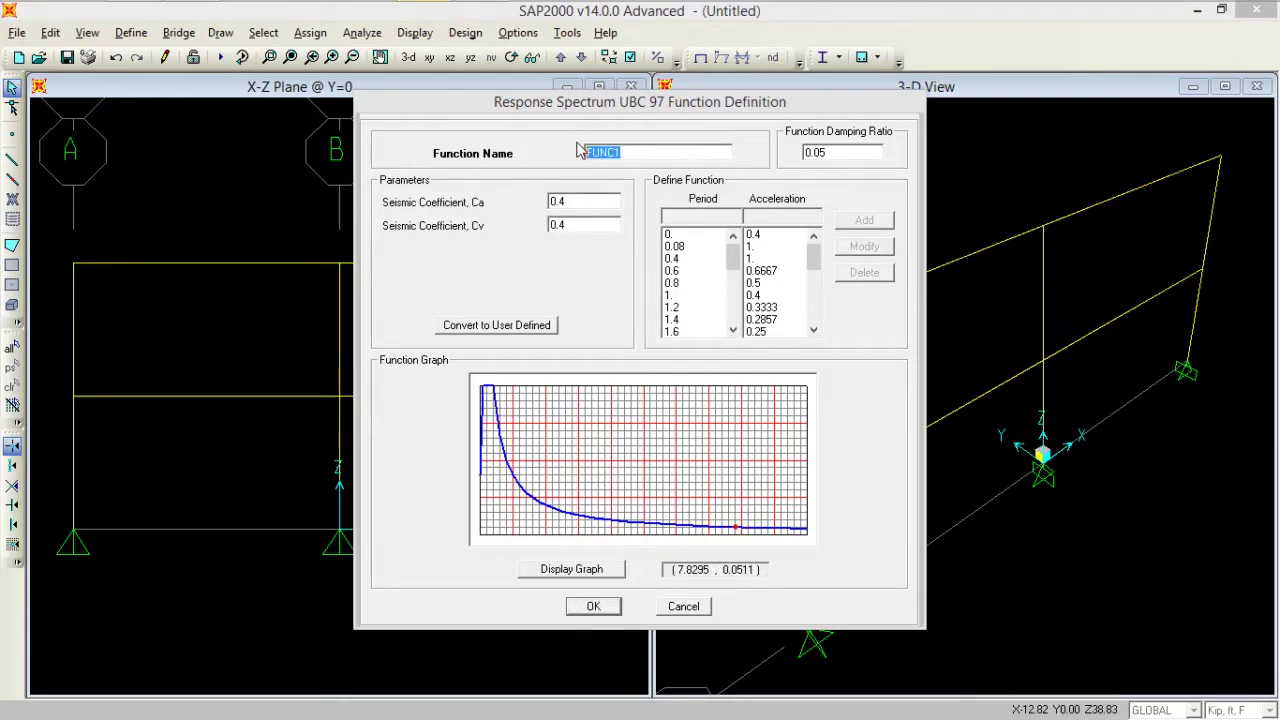
type("Response Spectrum")
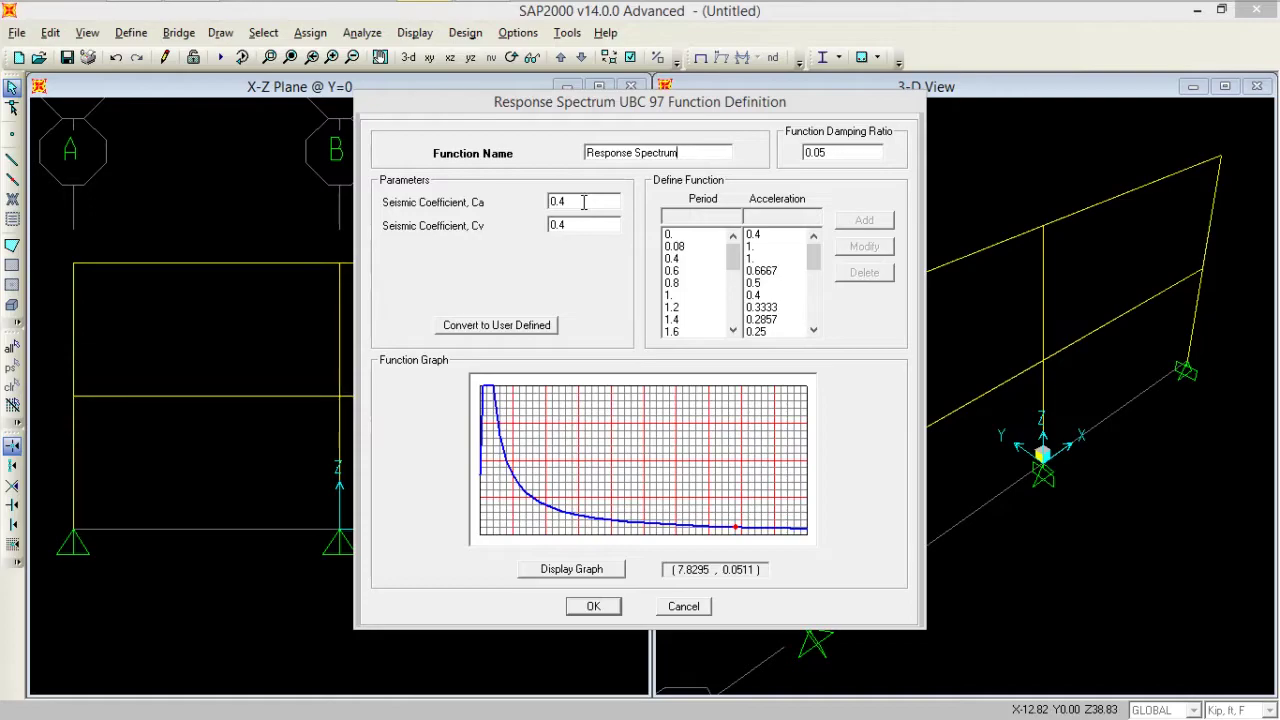
left_click(585, 230)
left_click(838, 152)
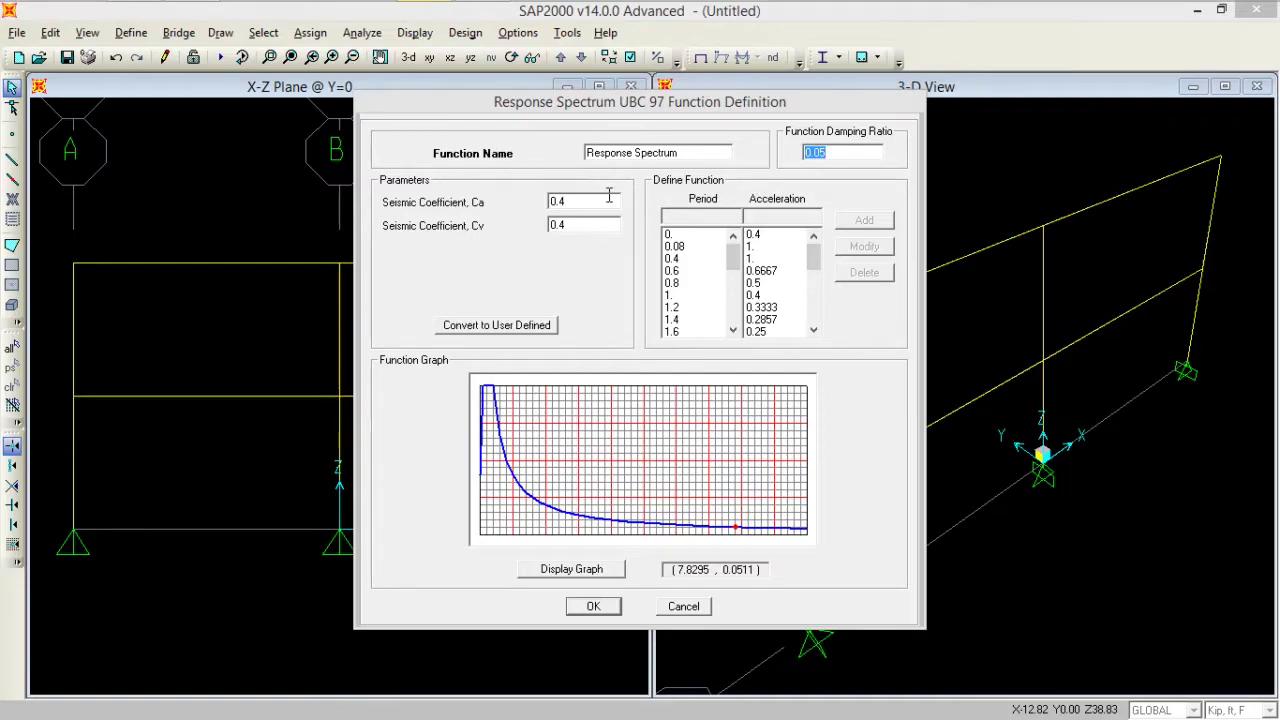
- Convert the Response Spectrum function to user-defined values, redraw its graph, and save it
left_click(498, 326)
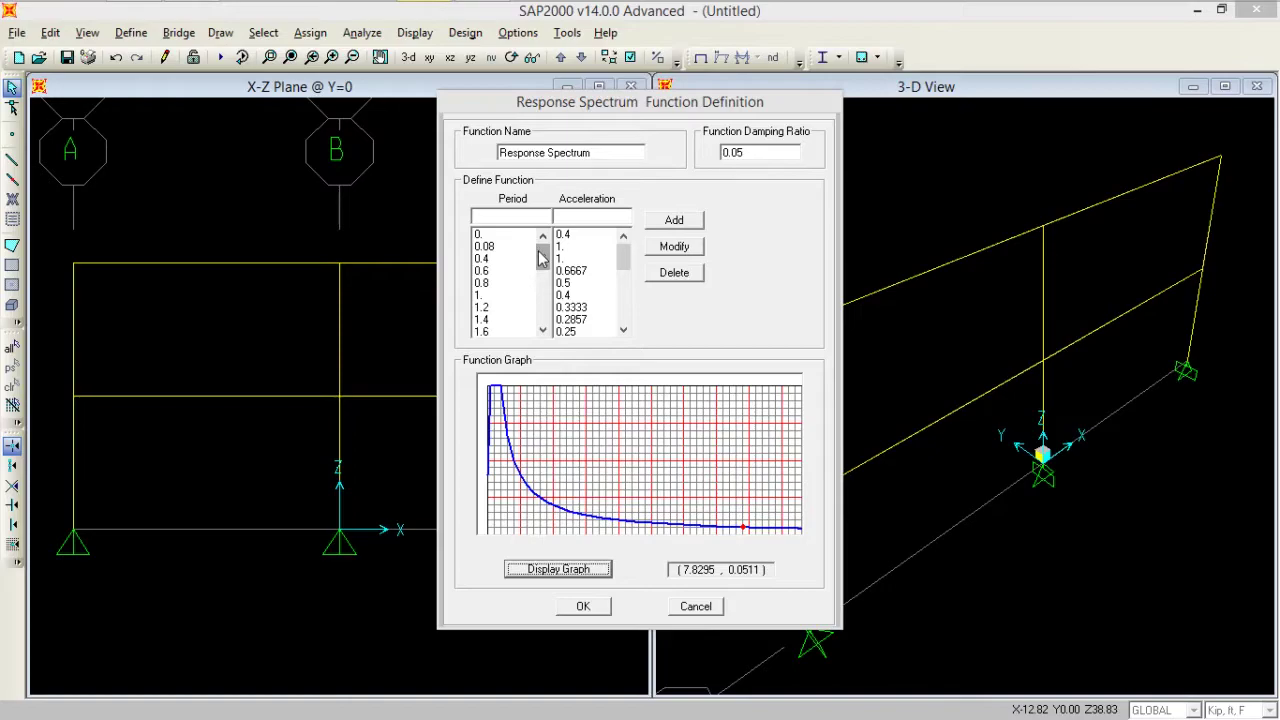
left_click(561, 569)
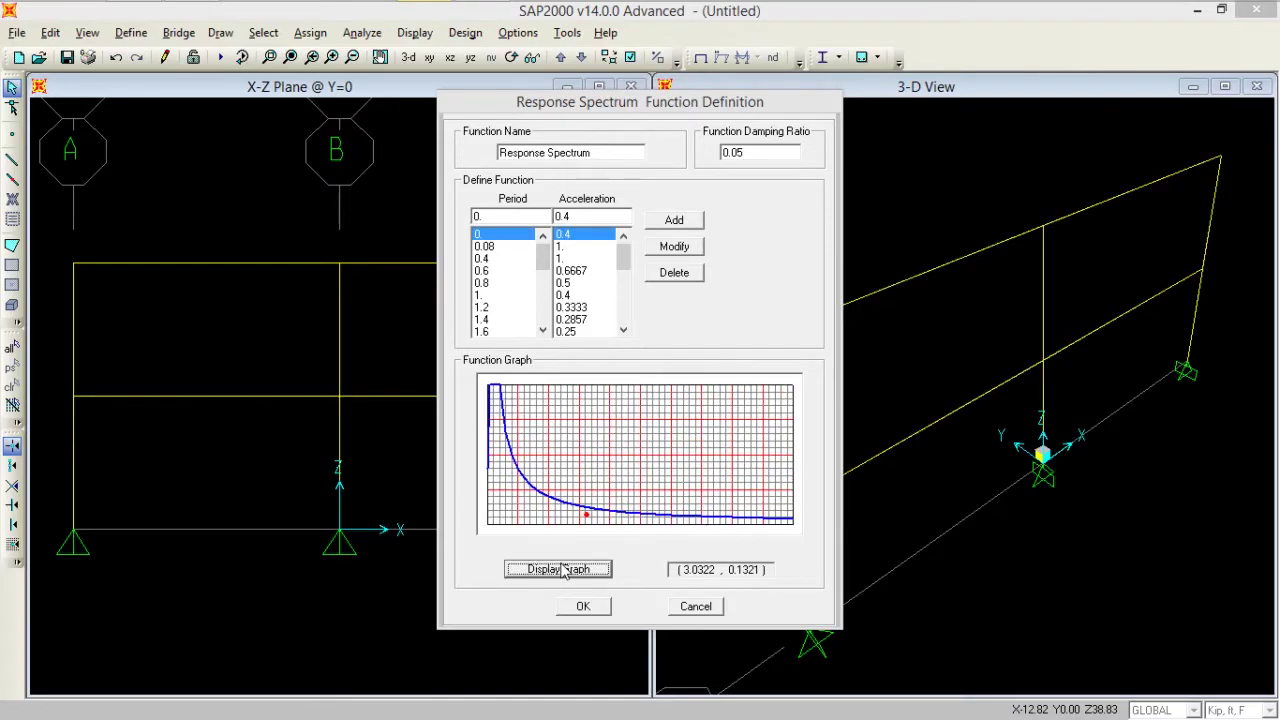
left_click(586, 612)
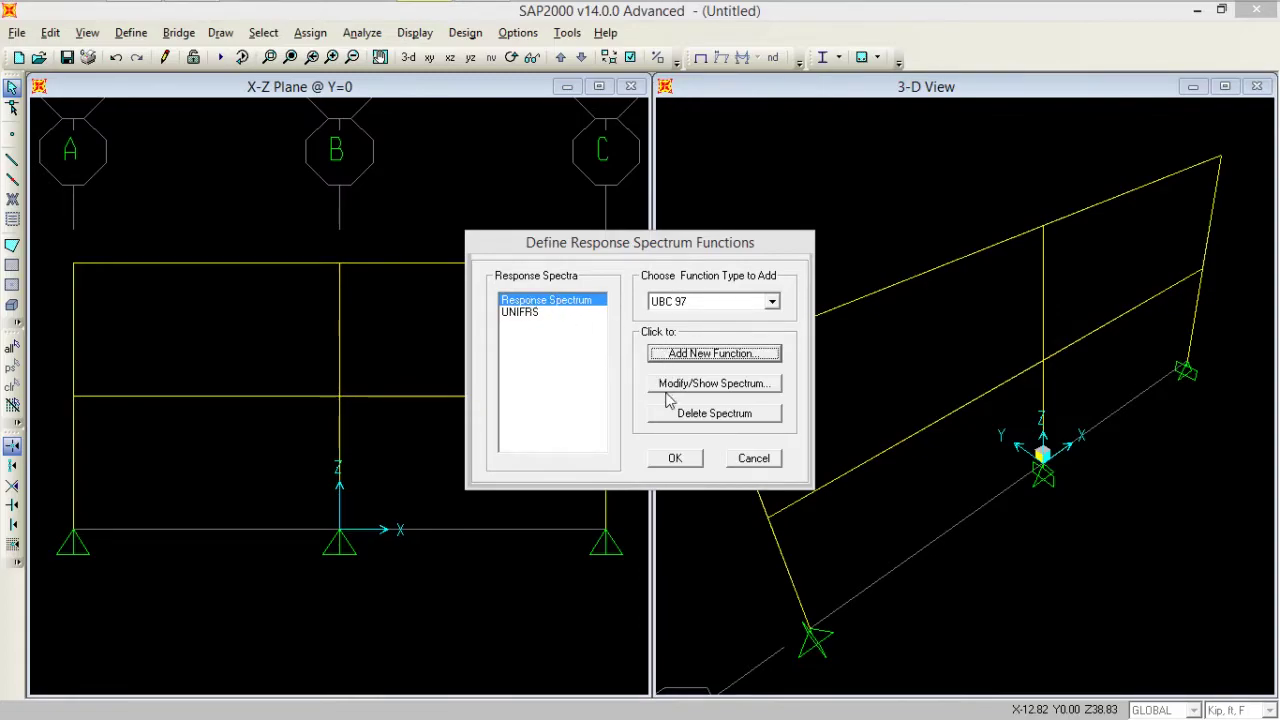
left_click(676, 458)
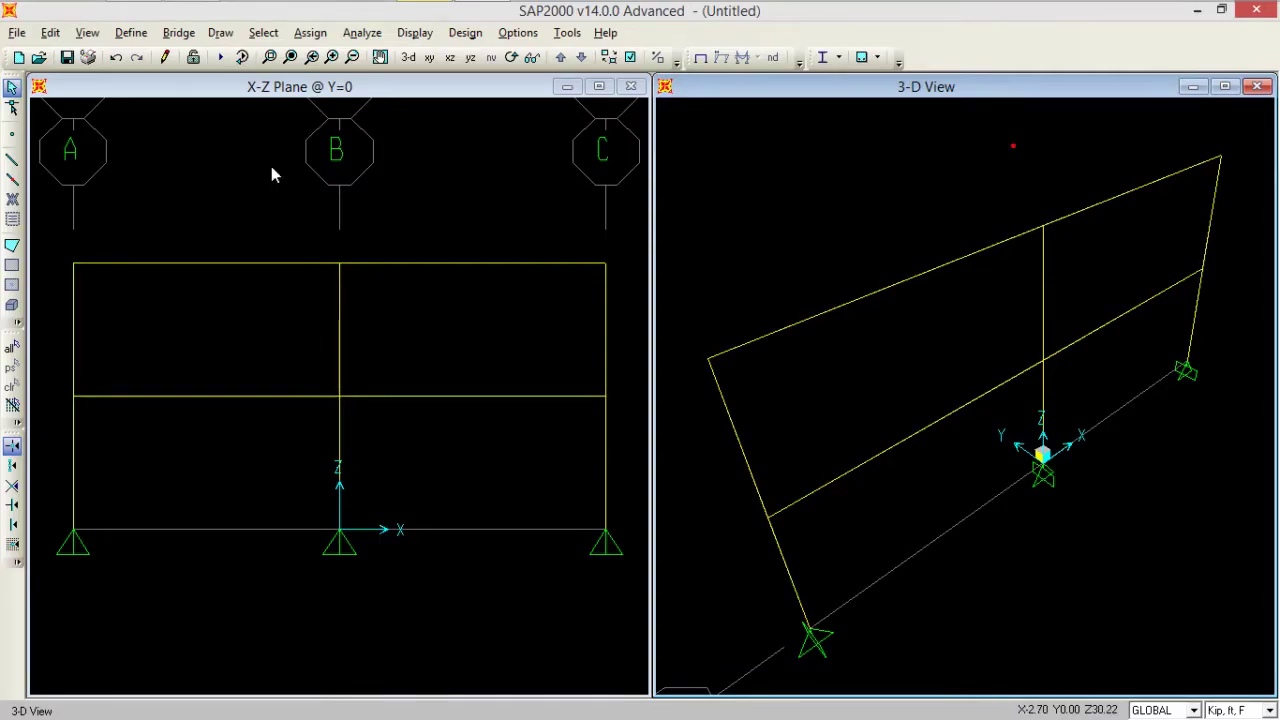
- Open the load case definitions and add a new load case, ACASE1, beside DEAD and MODAL
left_click(141, 33)
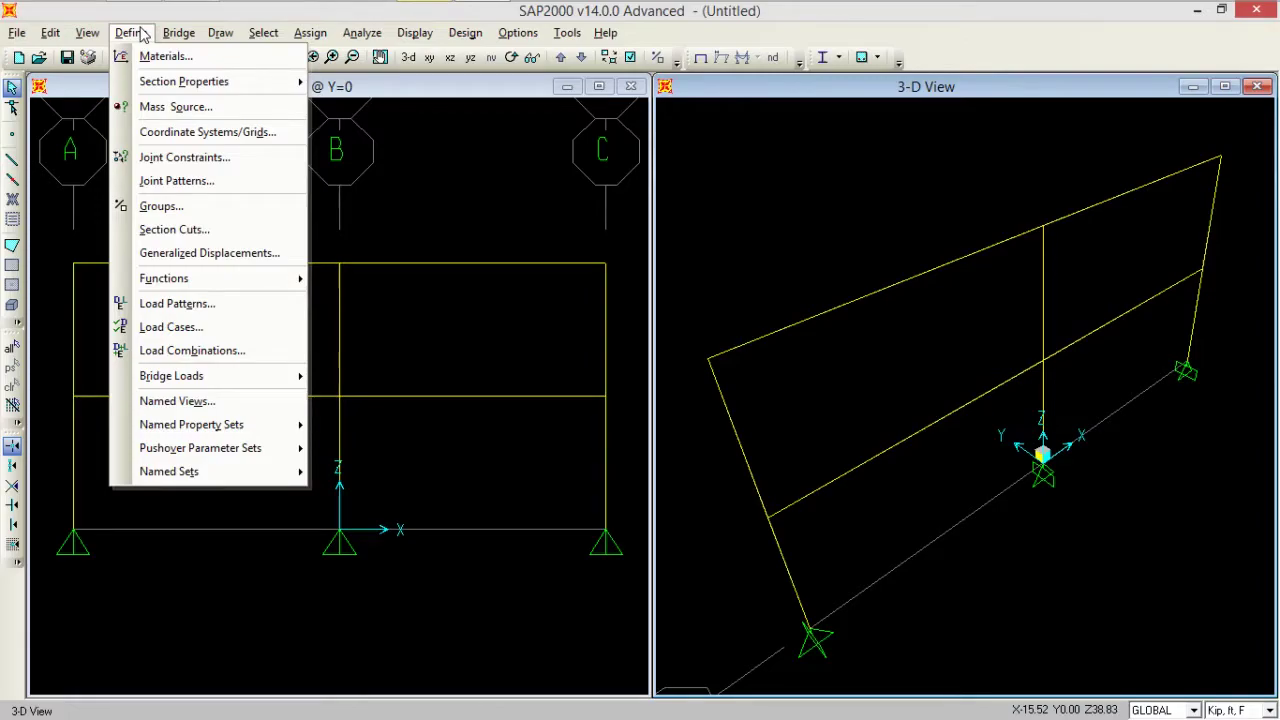
left_click(151, 328)
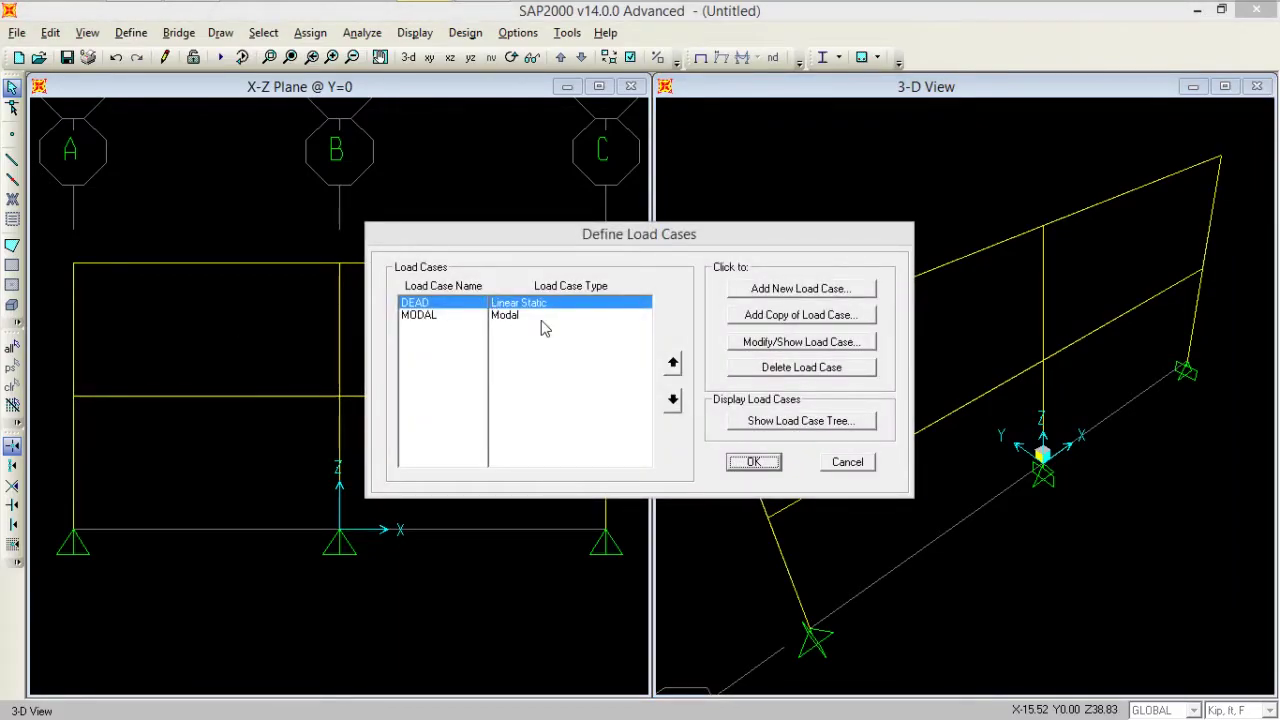
left_click(425, 303)
left_click(424, 315)
left_click(423, 306)
left_click(823, 291)
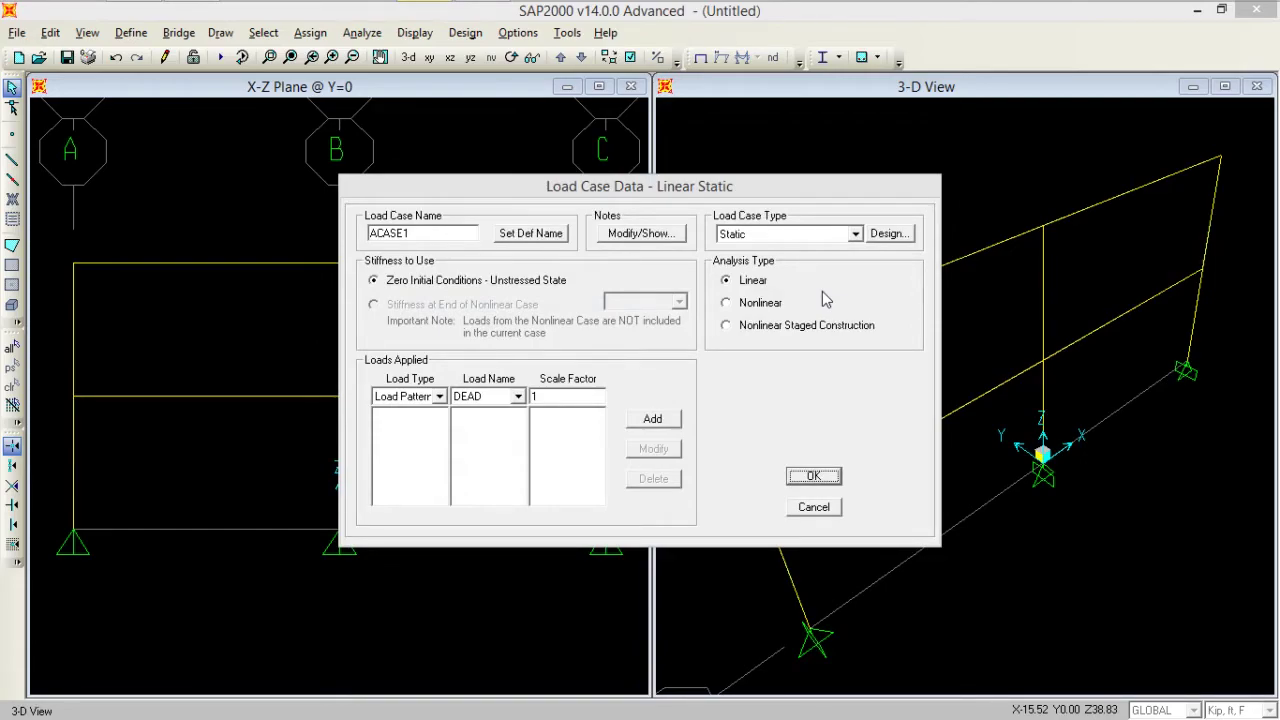
- Make the new load case a Response Spectrum type named RS
left_click(855, 236)
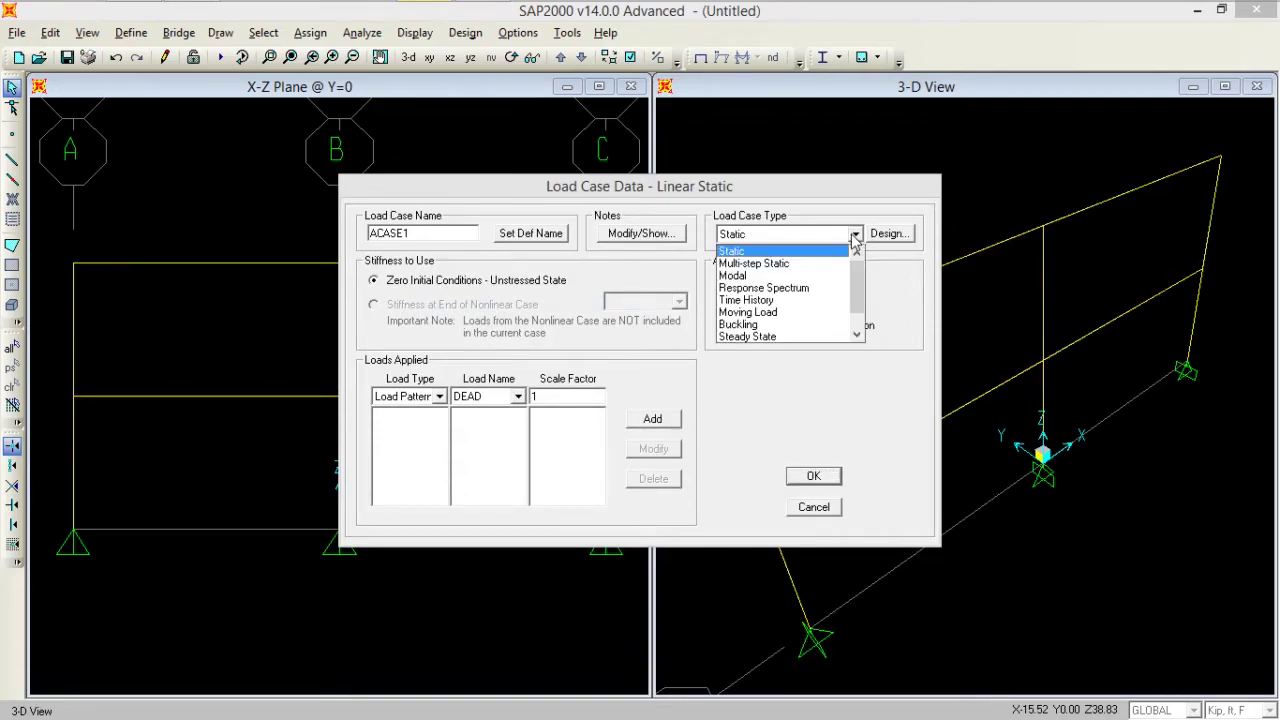
left_click(799, 290)
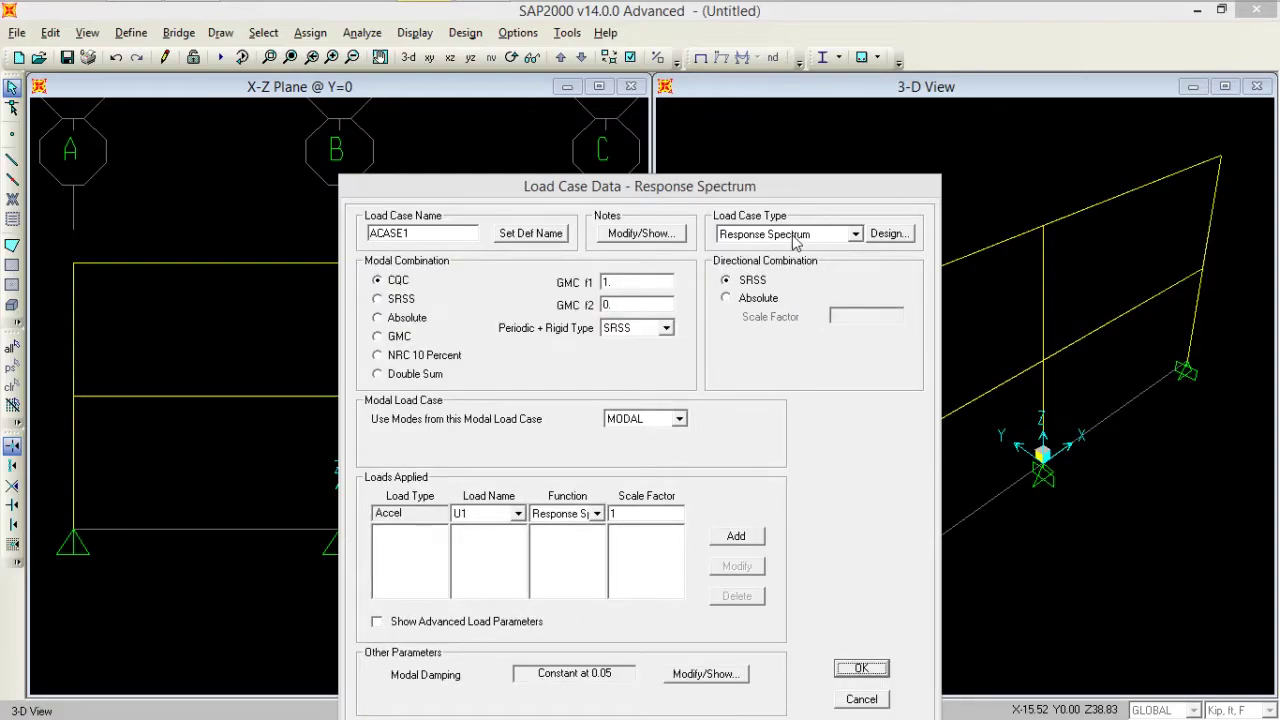
left_click(533, 236)
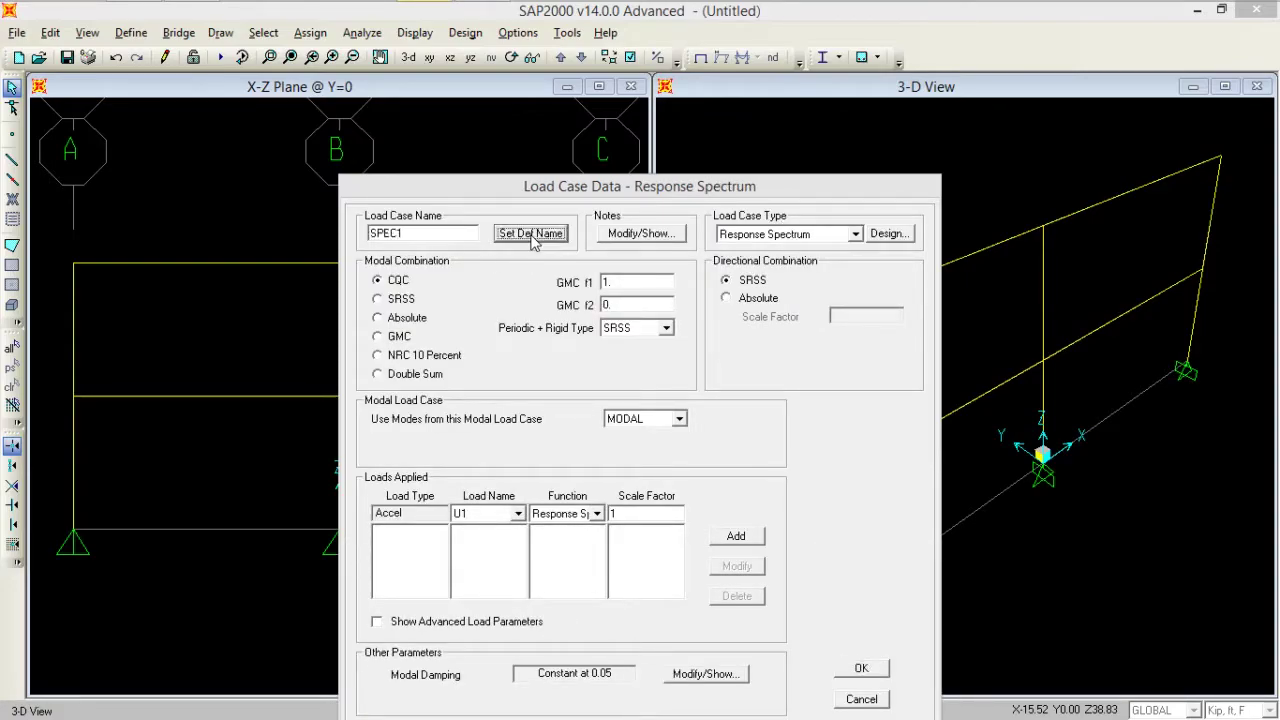
double_click(412, 235)
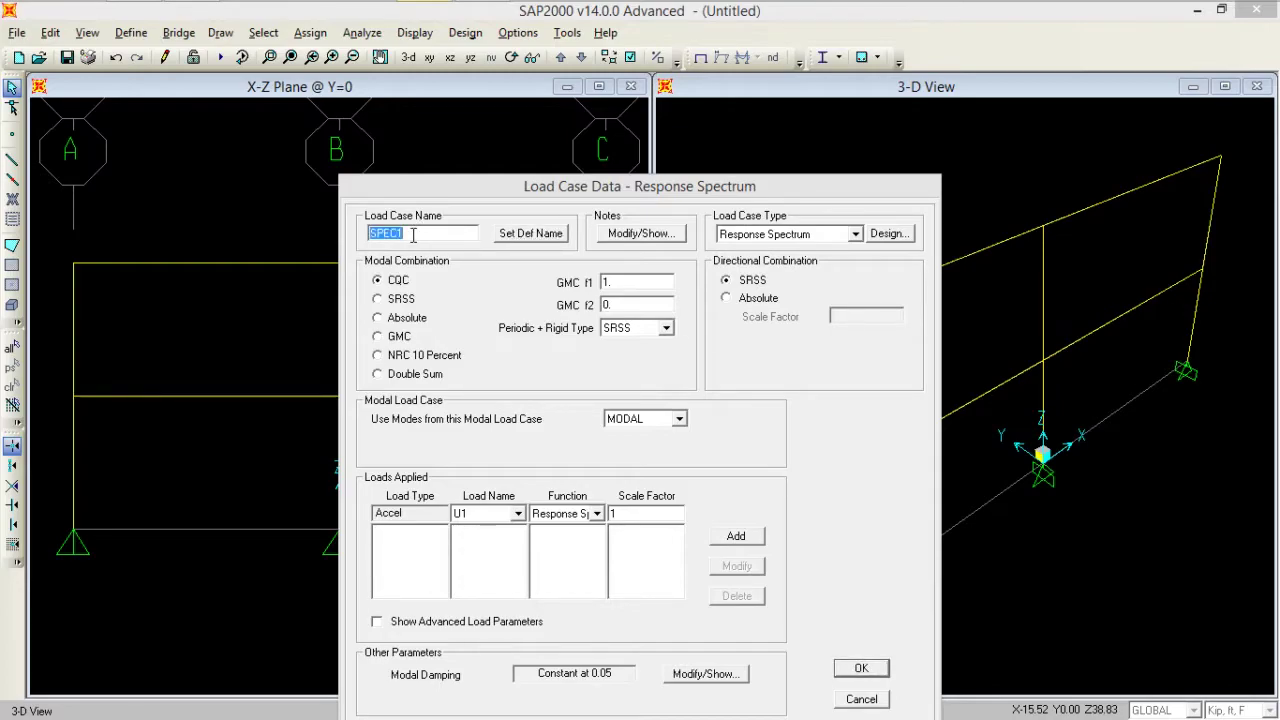
type("RS")
- Review the GMC f1 and f2 values and choose the modal load case source
left_click(649, 277)
left_click(651, 305)
left_click(648, 280)
left_click(678, 420)
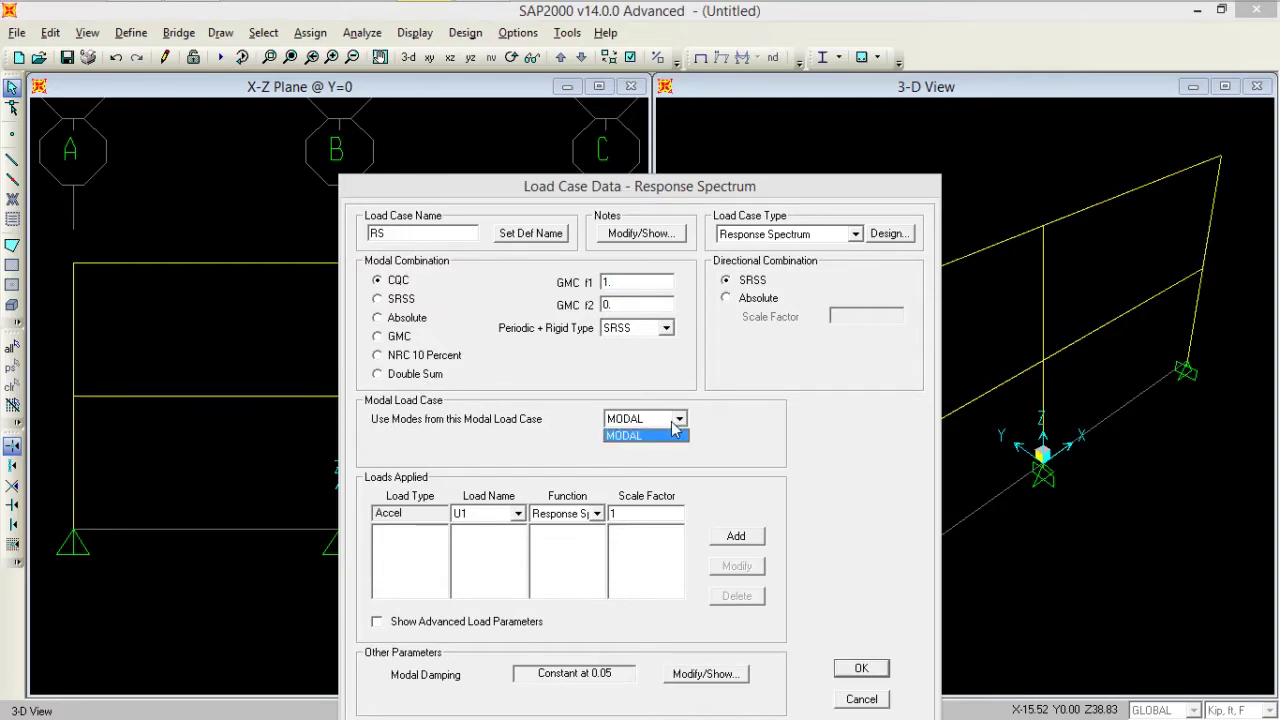
- Keep MODAL as the mode source and add a U1 Response Spectrum acceleration load at scale factor 32.2
left_click(672, 421)
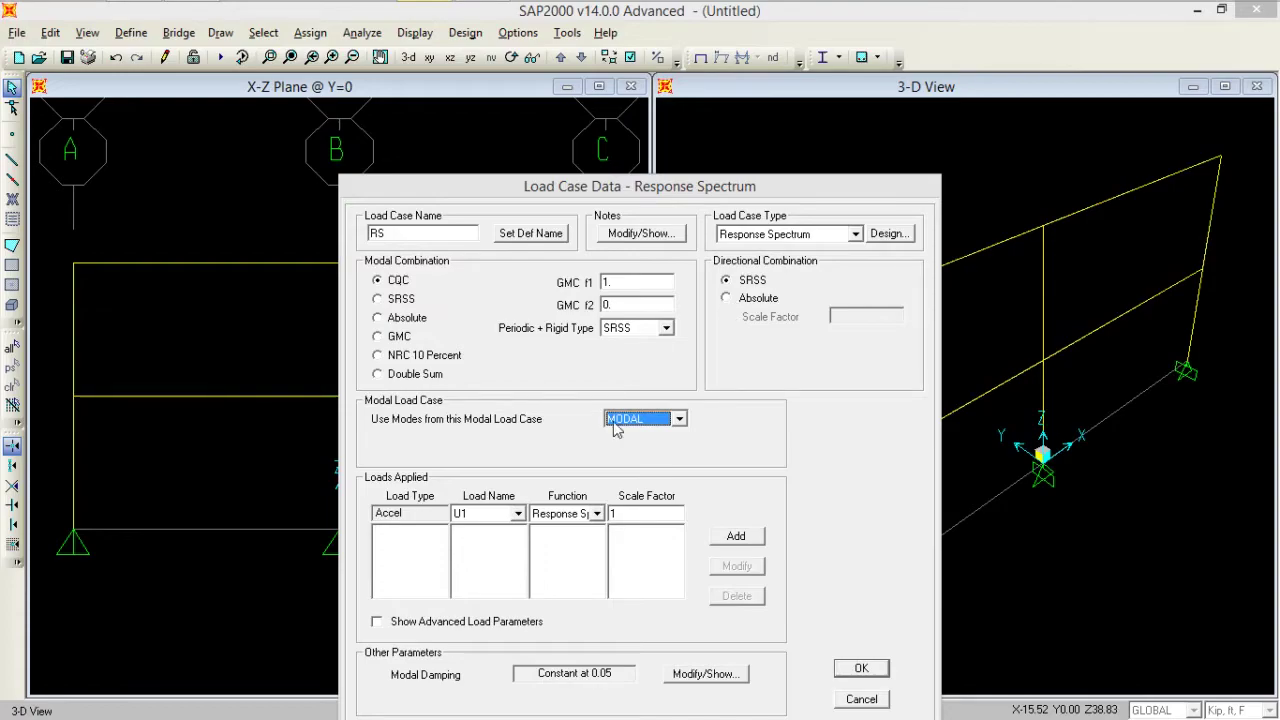
left_click(492, 532)
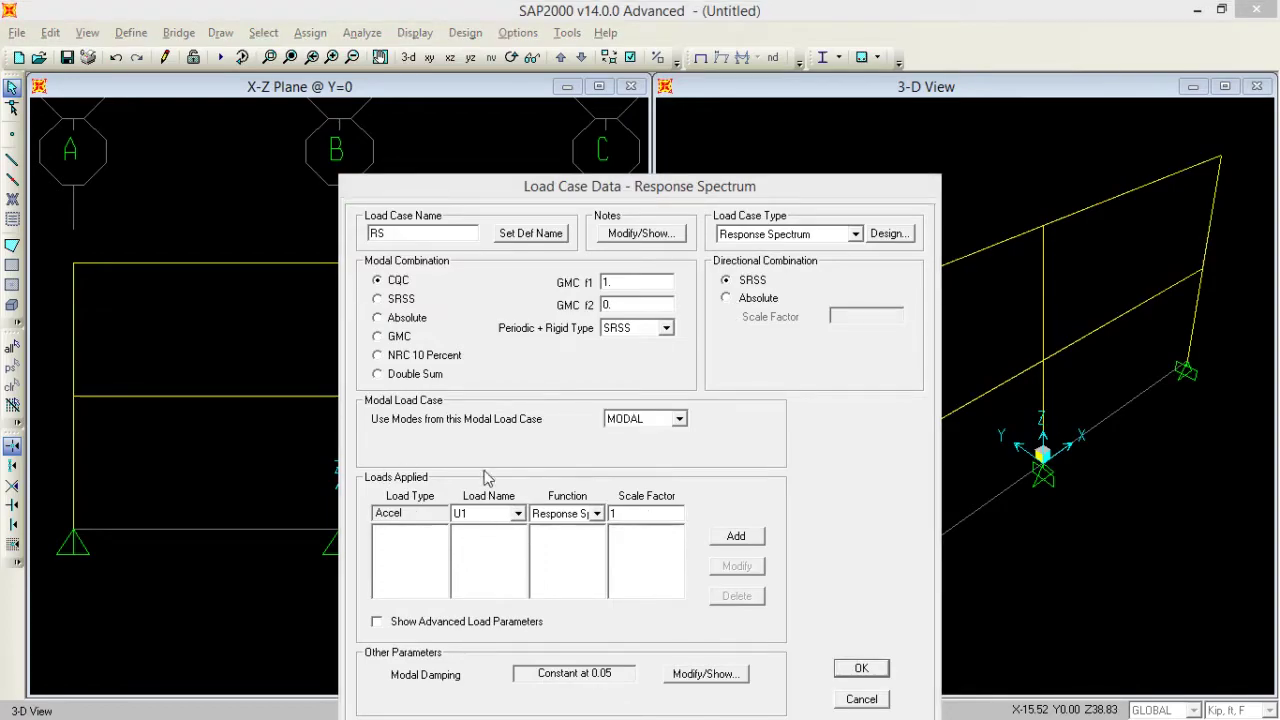
left_click(634, 520)
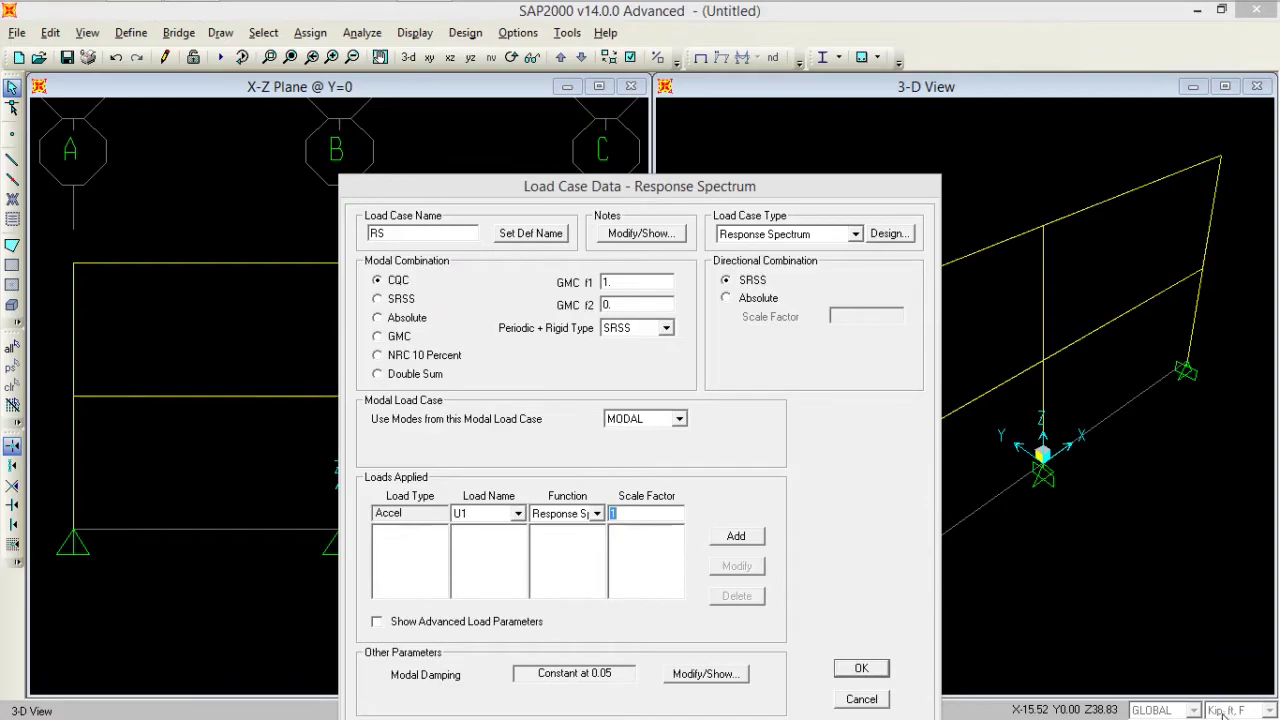
type("32.2")
left_click(733, 537)
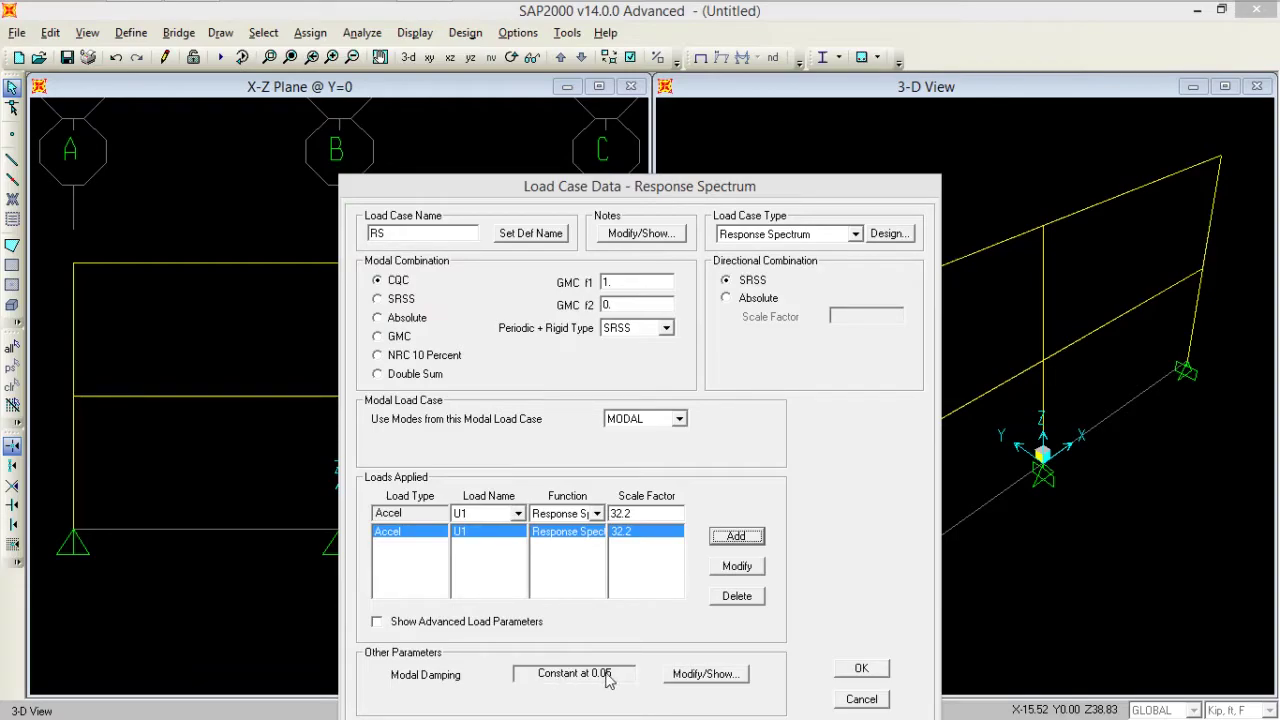
- Leave modal damping unchanged, save the RS case, and accept the DEAD, MODAL and RS load cases
left_click(704, 674)
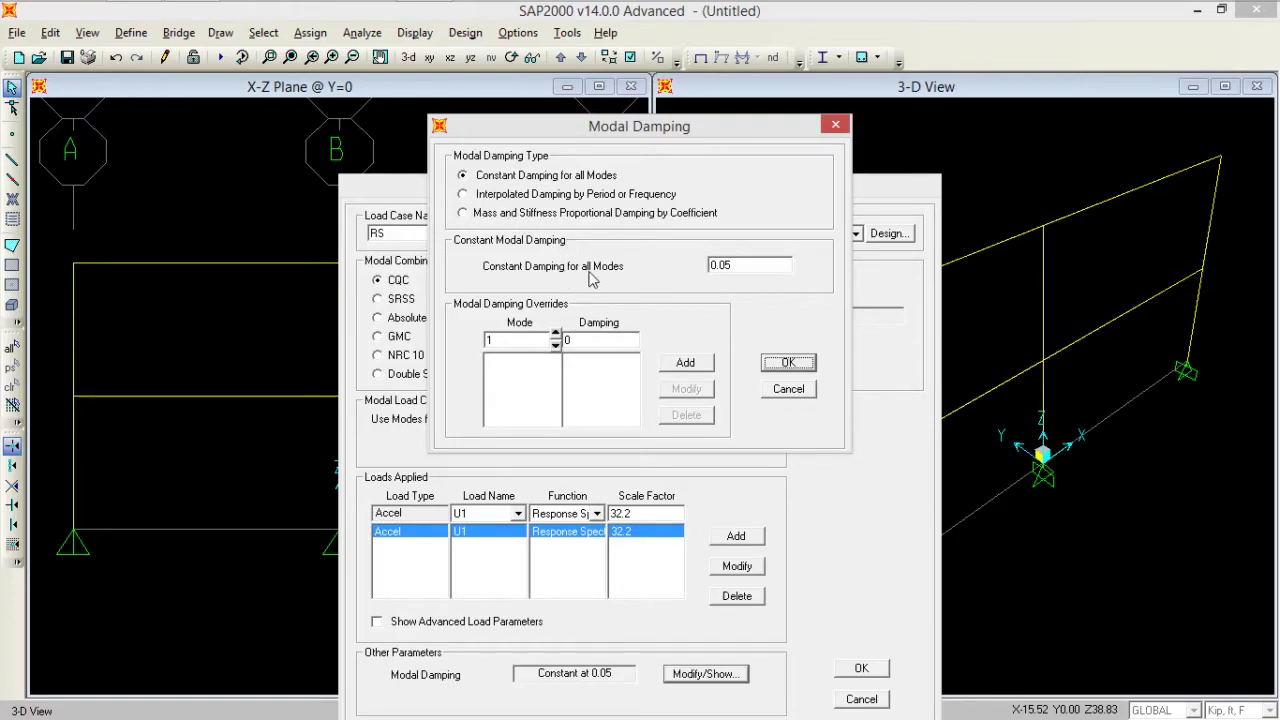
left_click(788, 363)
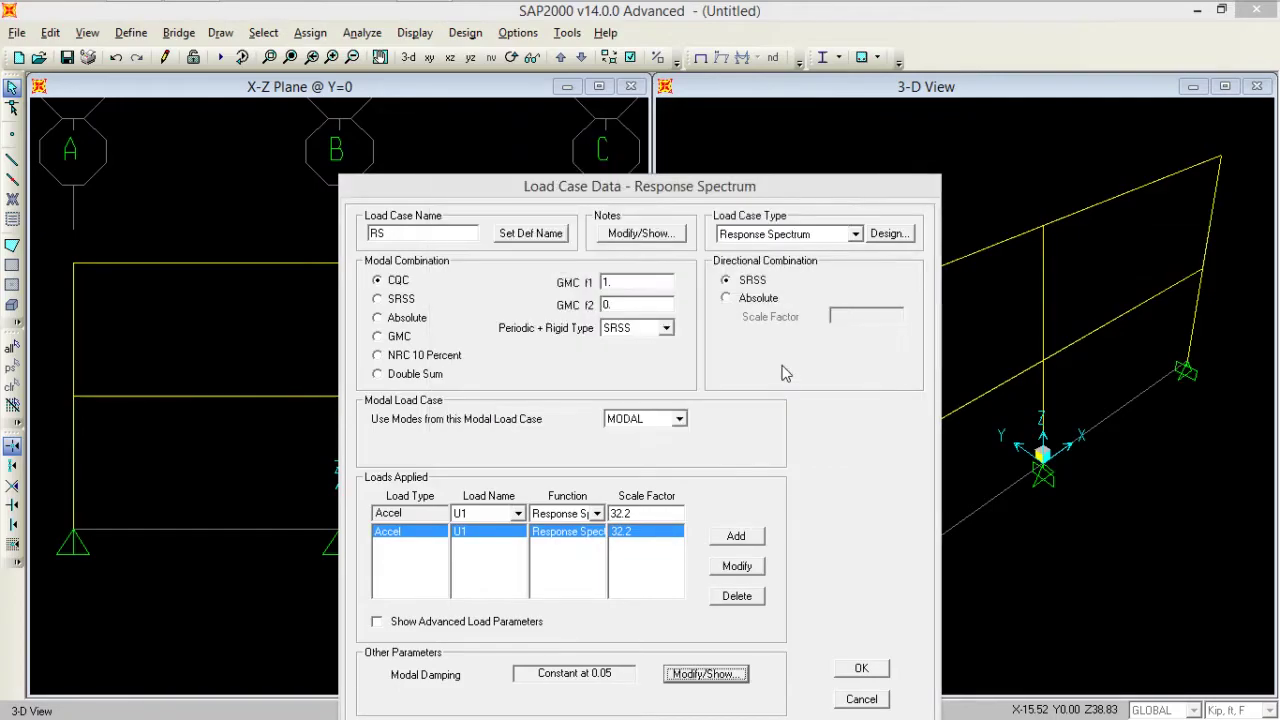
left_click(864, 668)
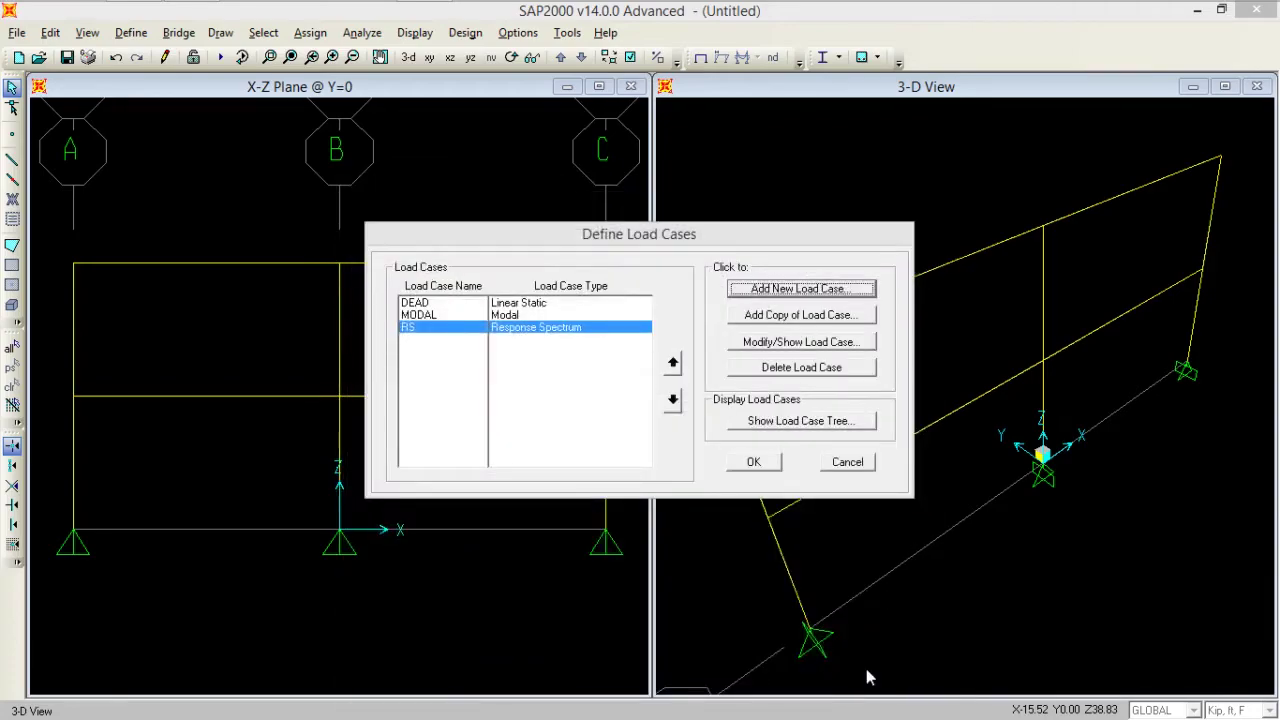
left_click(760, 467)
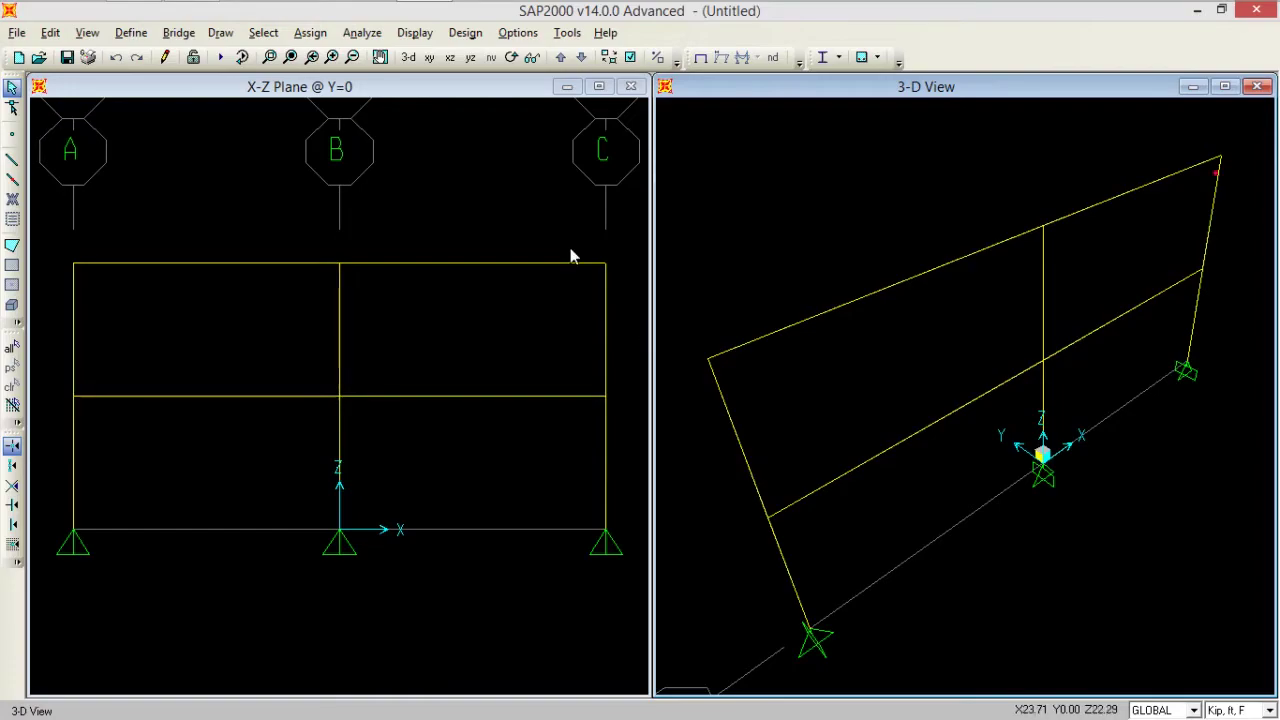
- Set the analysis options to Plane Frame (XZ Plane) degrees of freedom UX, UZ and RY
left_click(360, 33)
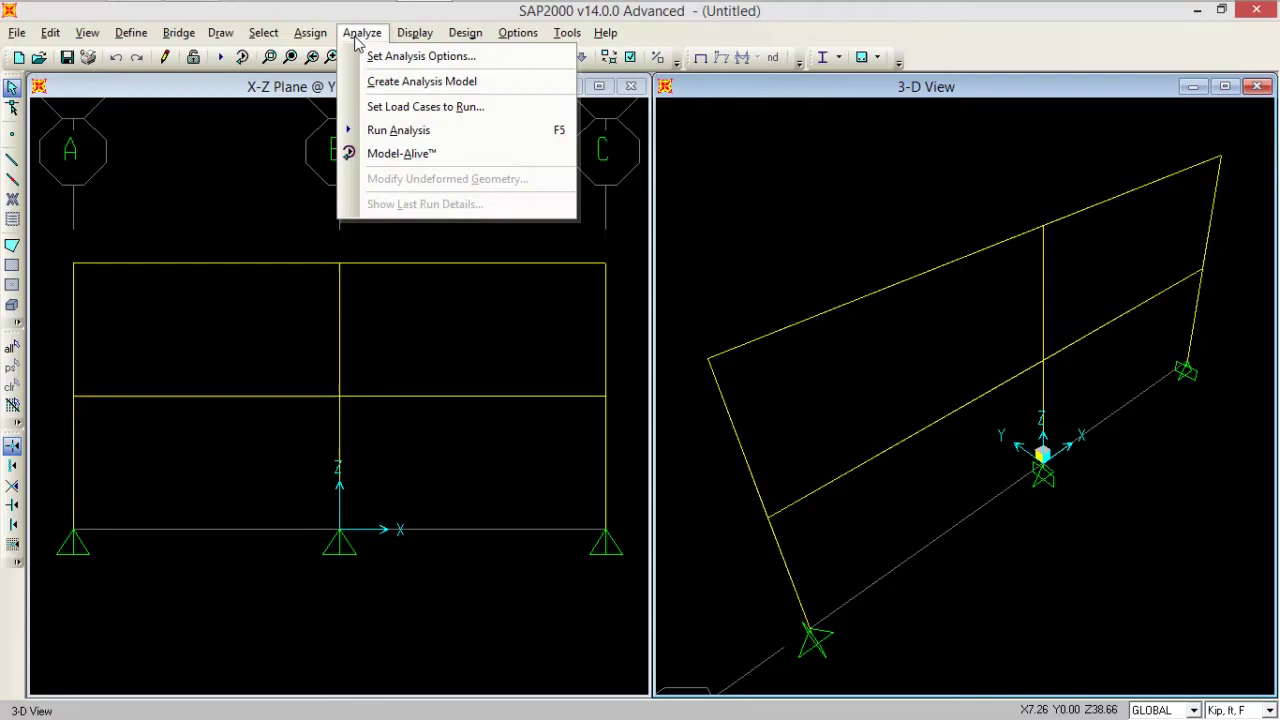
left_click(372, 55)
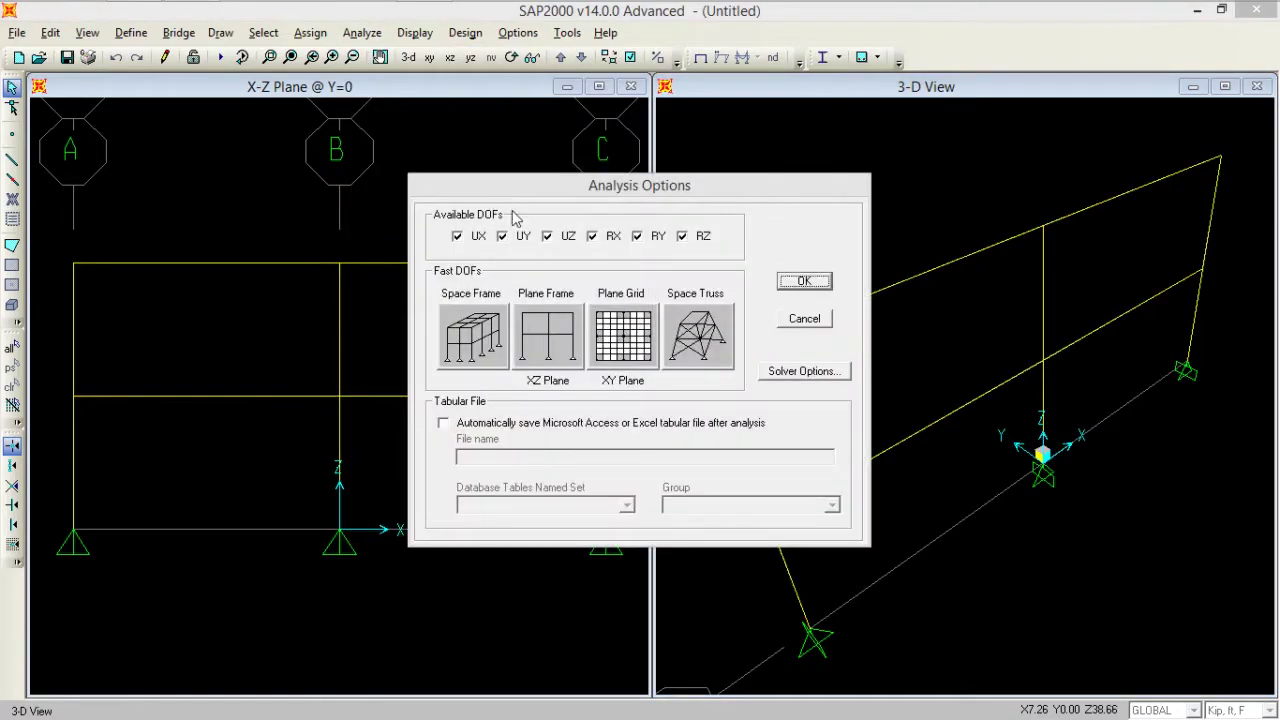
left_click(550, 355)
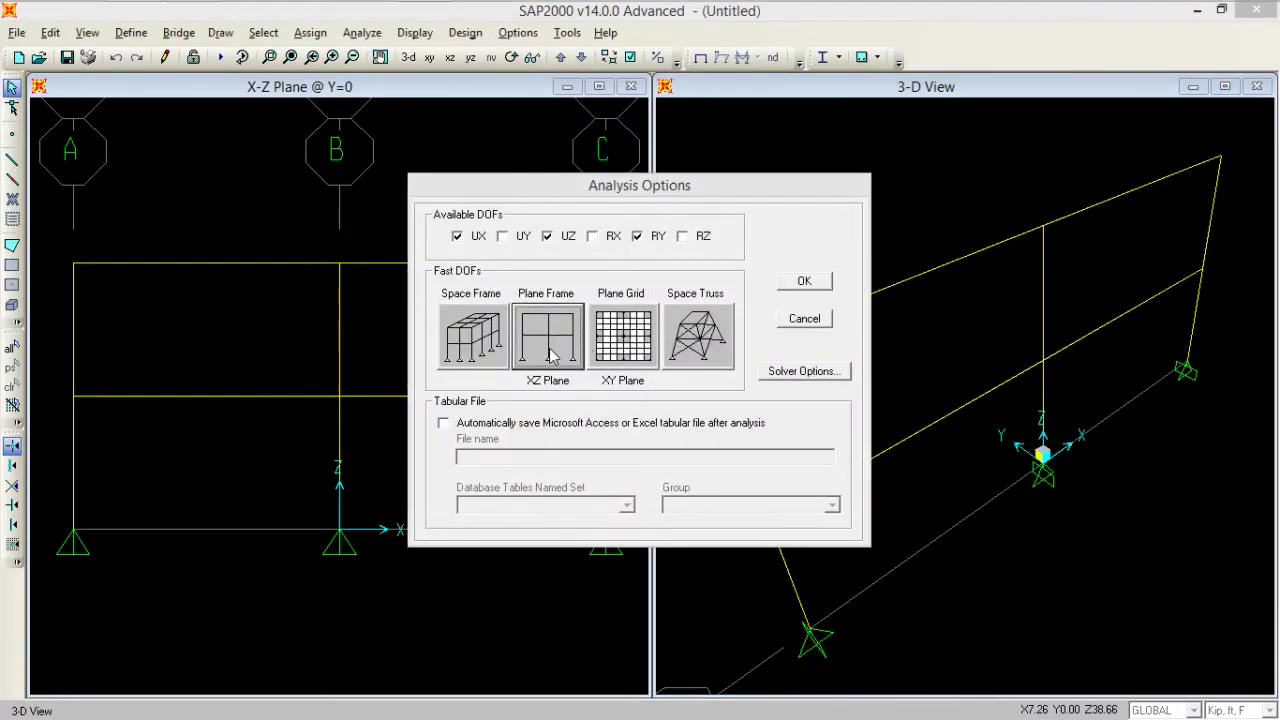
left_click(795, 284)
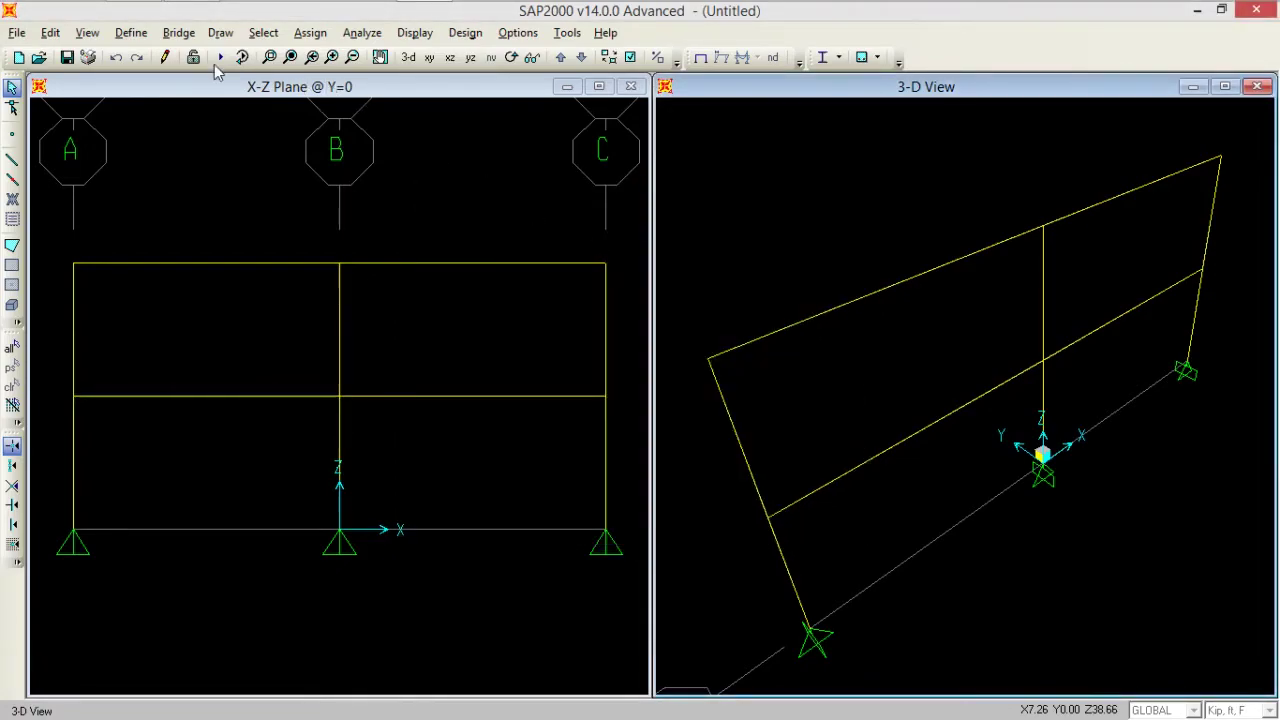
- Mark DEAD and MODAL as Do Not Run, leaving only RS set to run
left_click(221, 57)
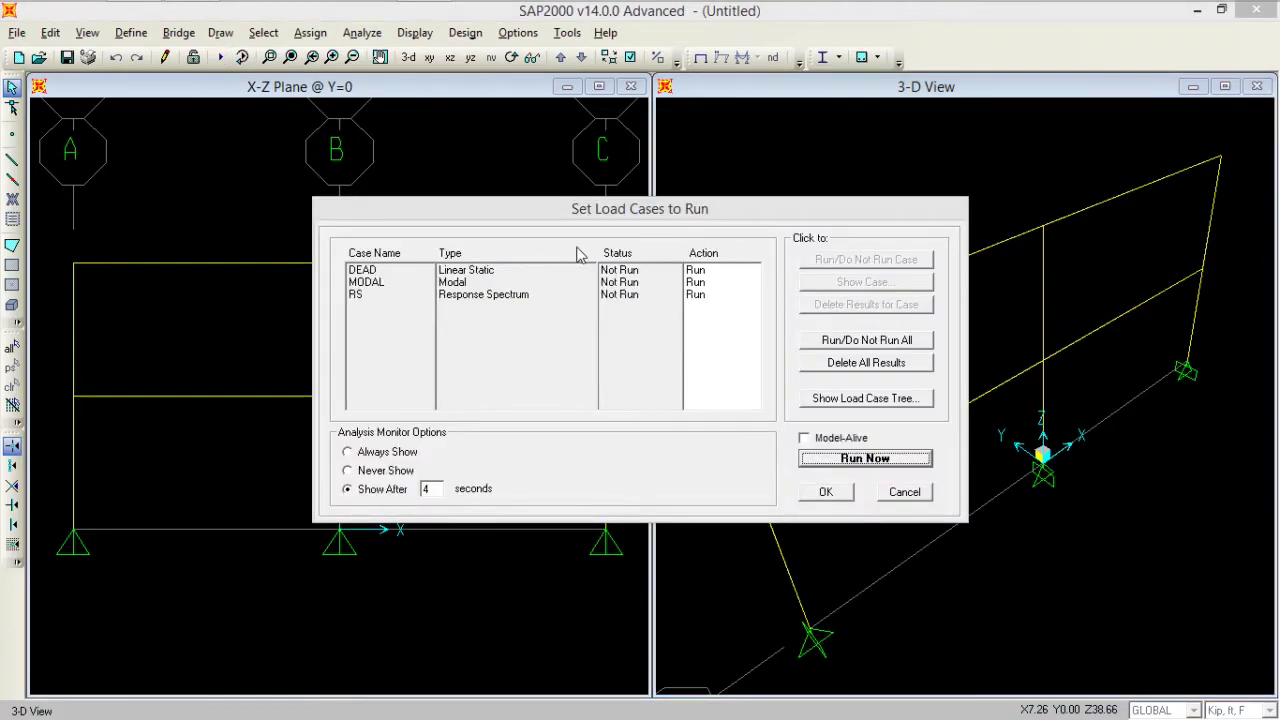
left_click(585, 271)
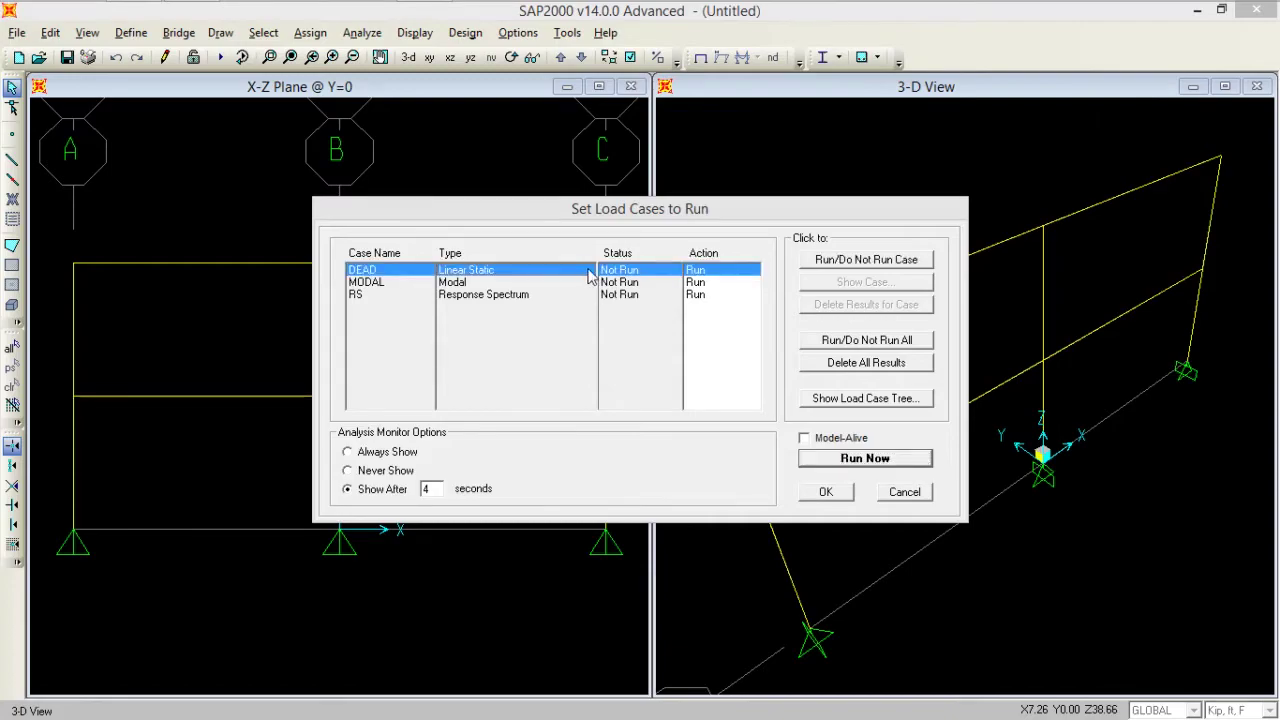
left_click(832, 261)
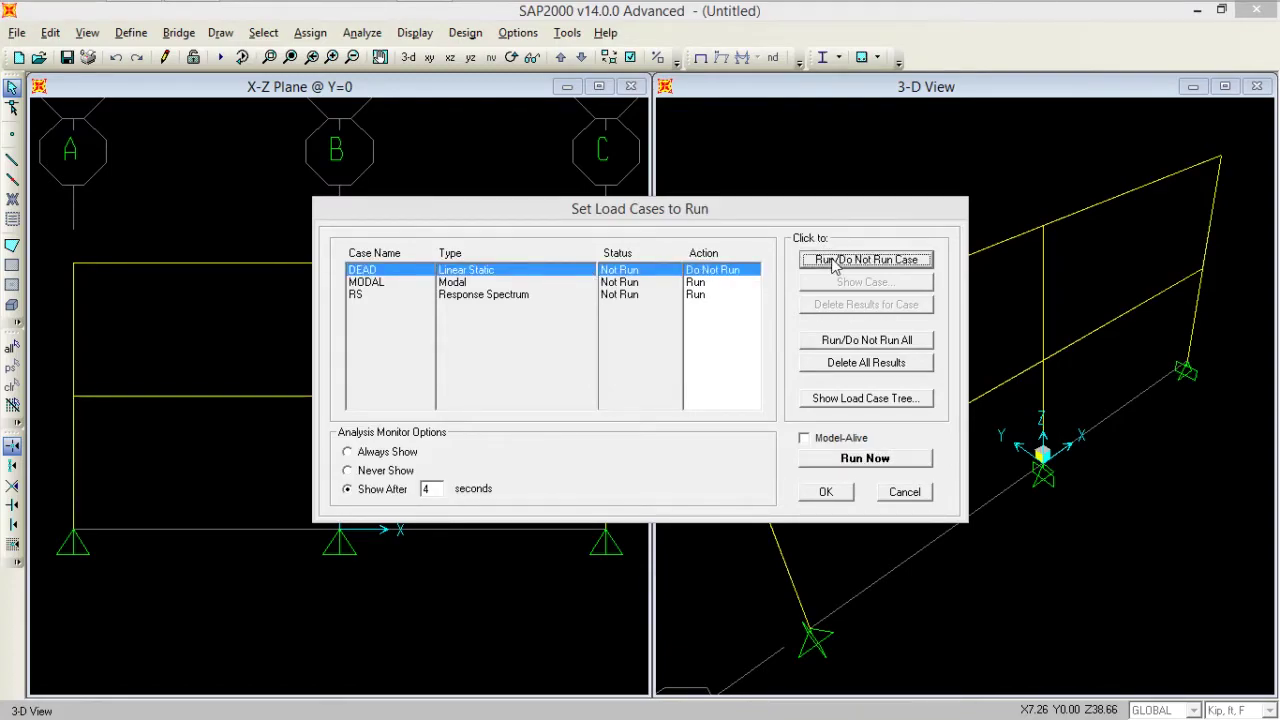
left_click(718, 283)
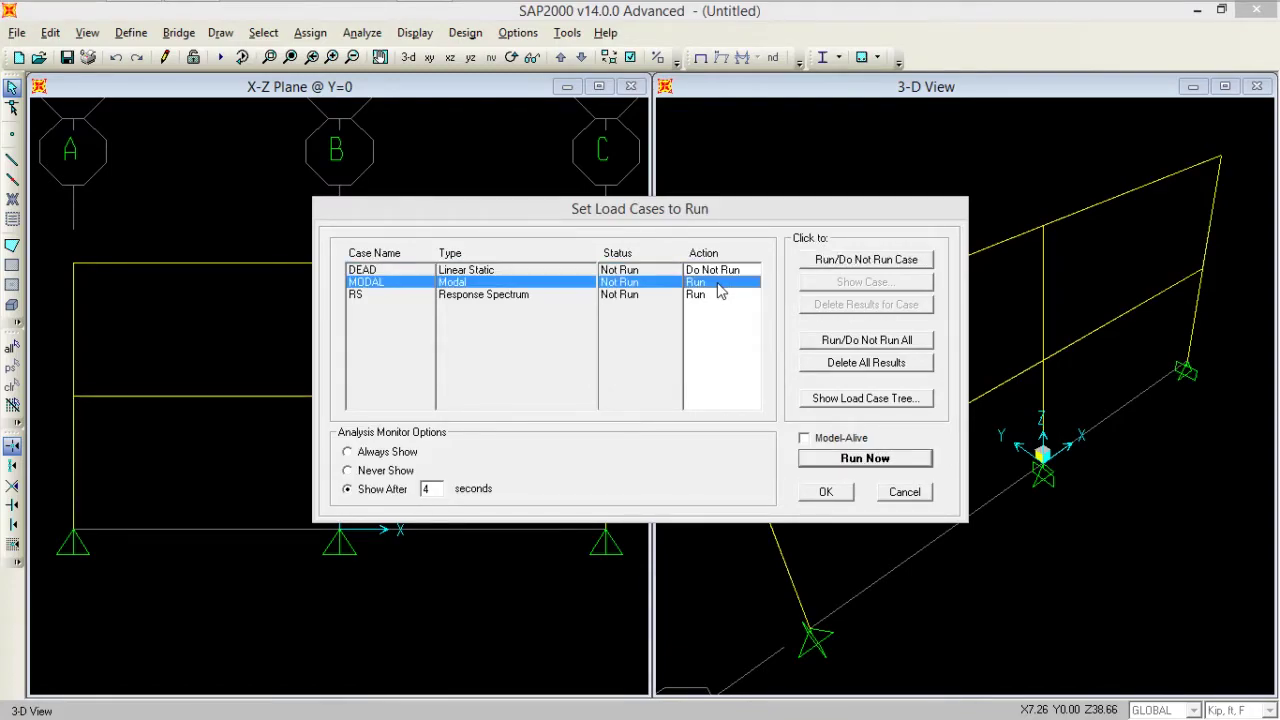
left_click(812, 260)
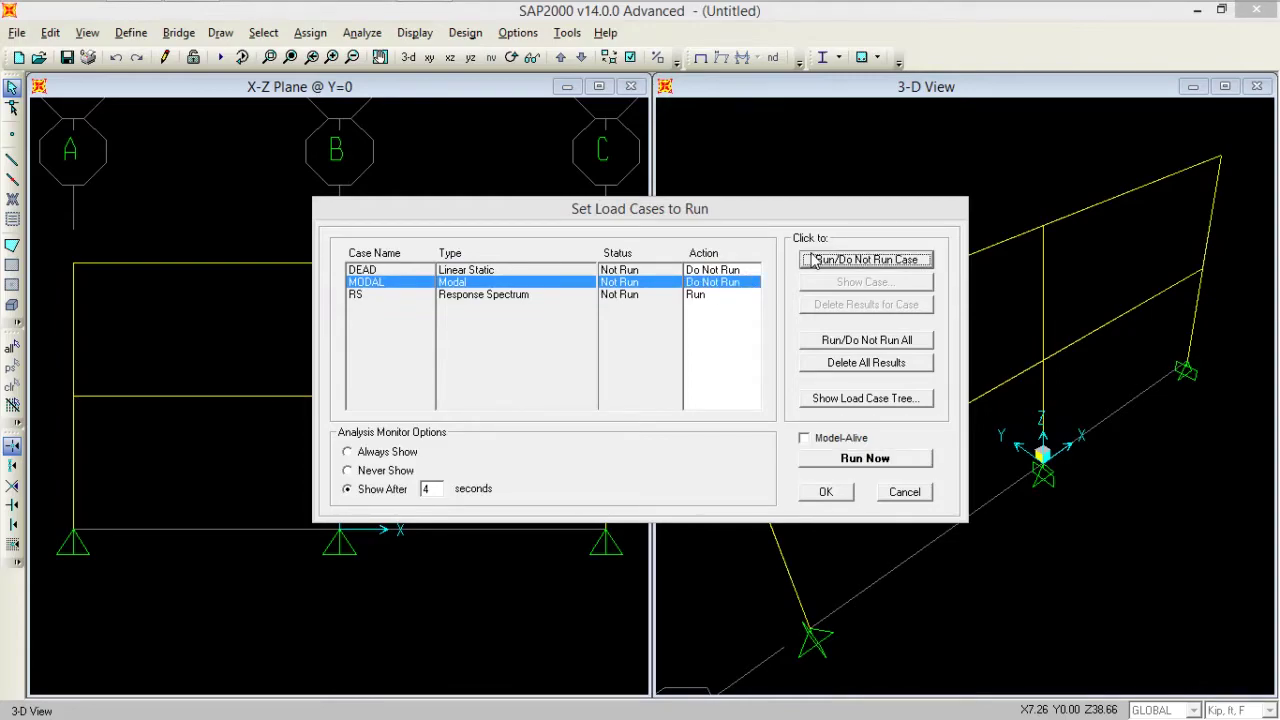
left_click(606, 298)
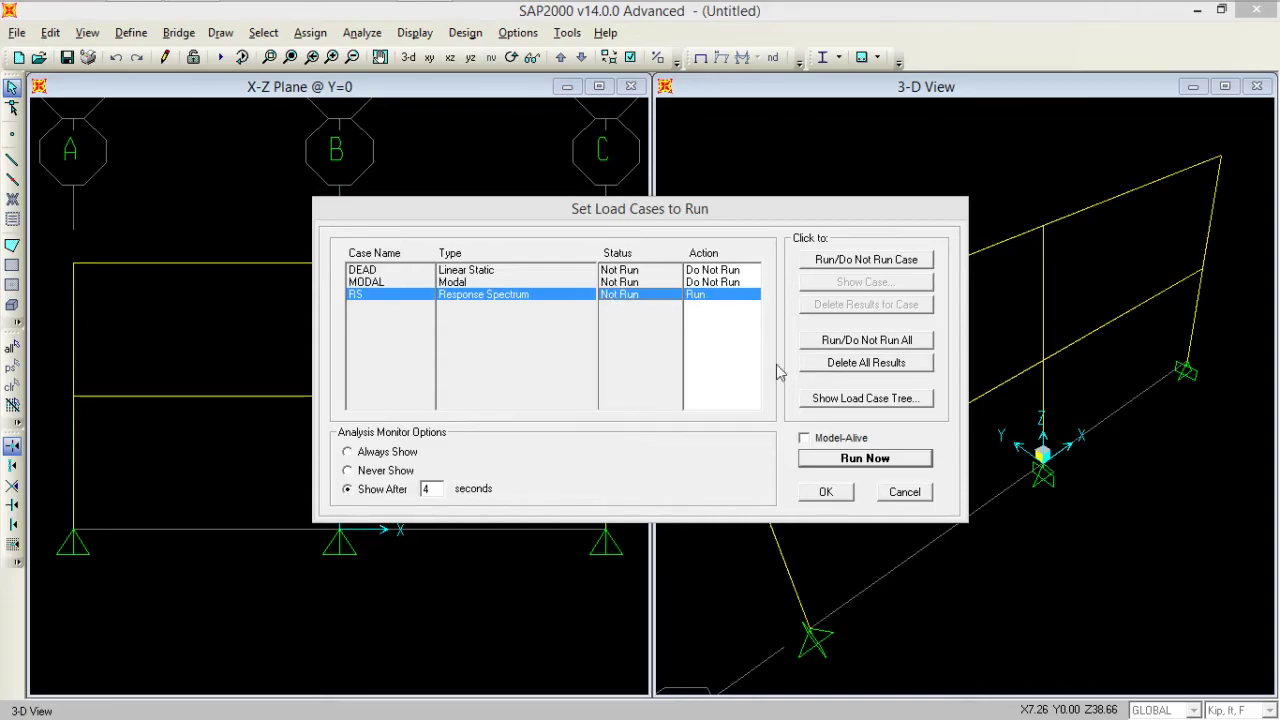
- Run the analysis and show the Mode 1 deformed shape in the XZ view, zoomed out to the full frame
left_click(864, 459)
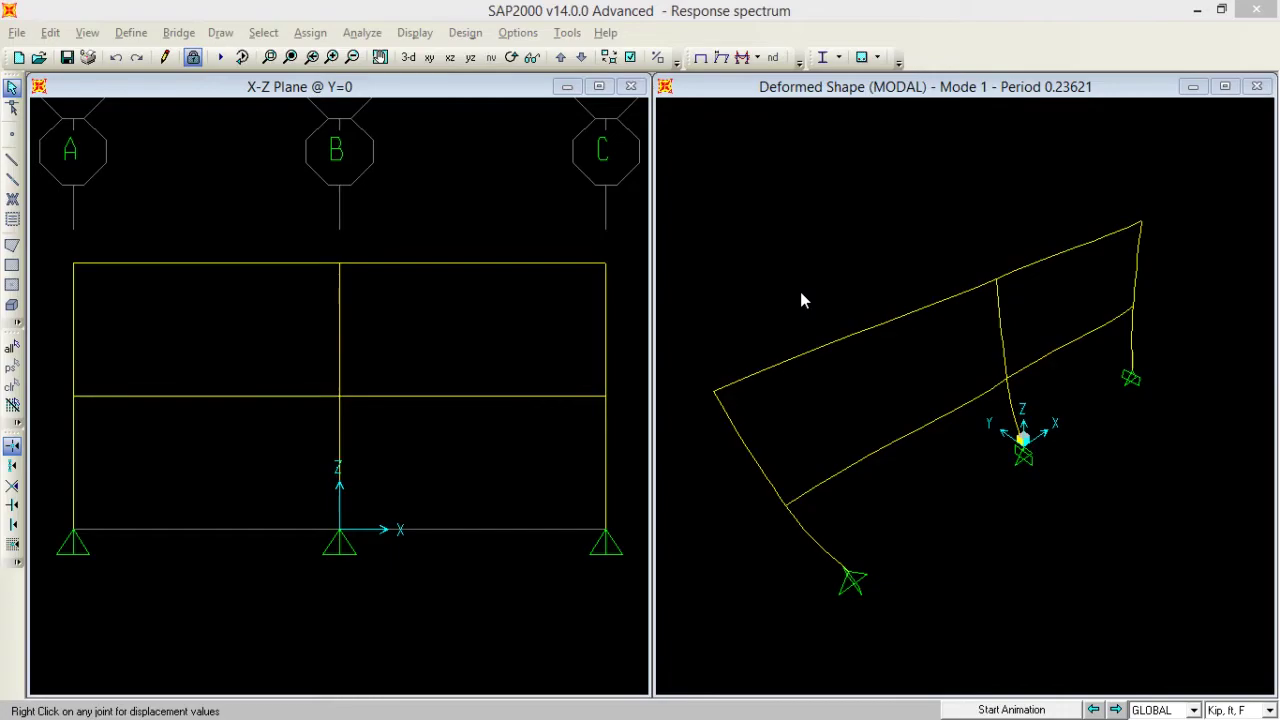
left_click(451, 58)
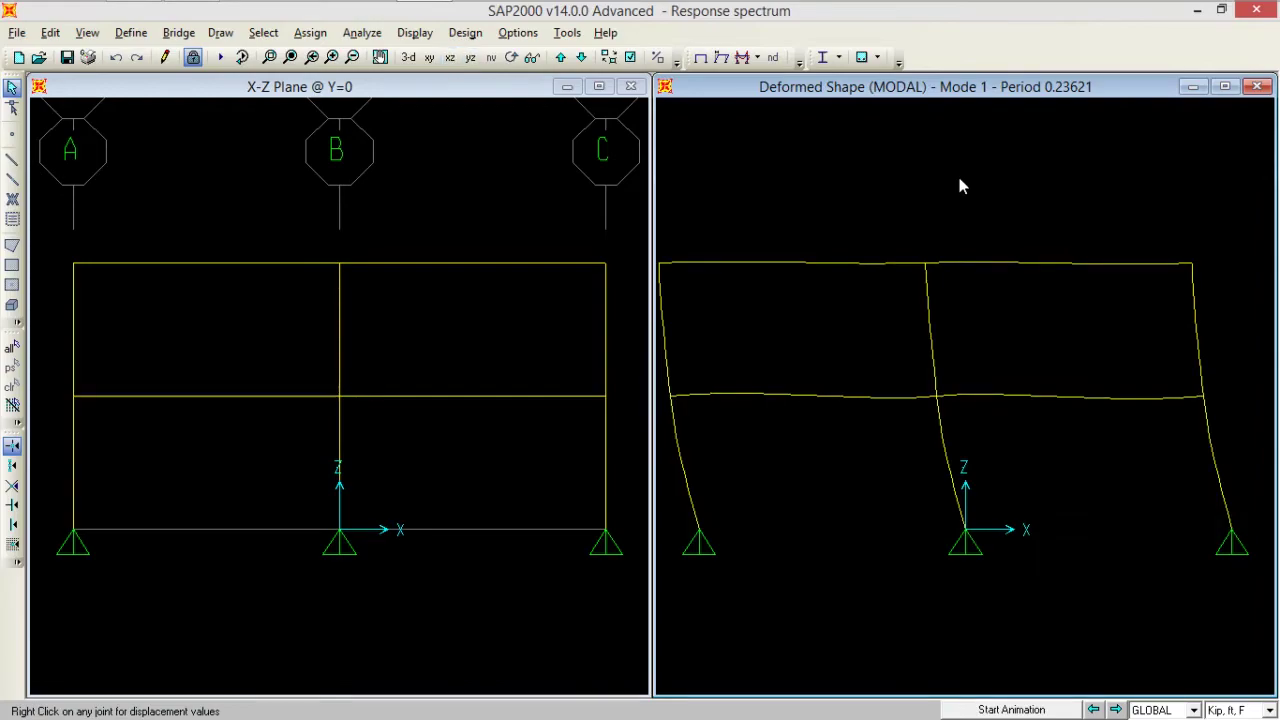
left_click(354, 61)
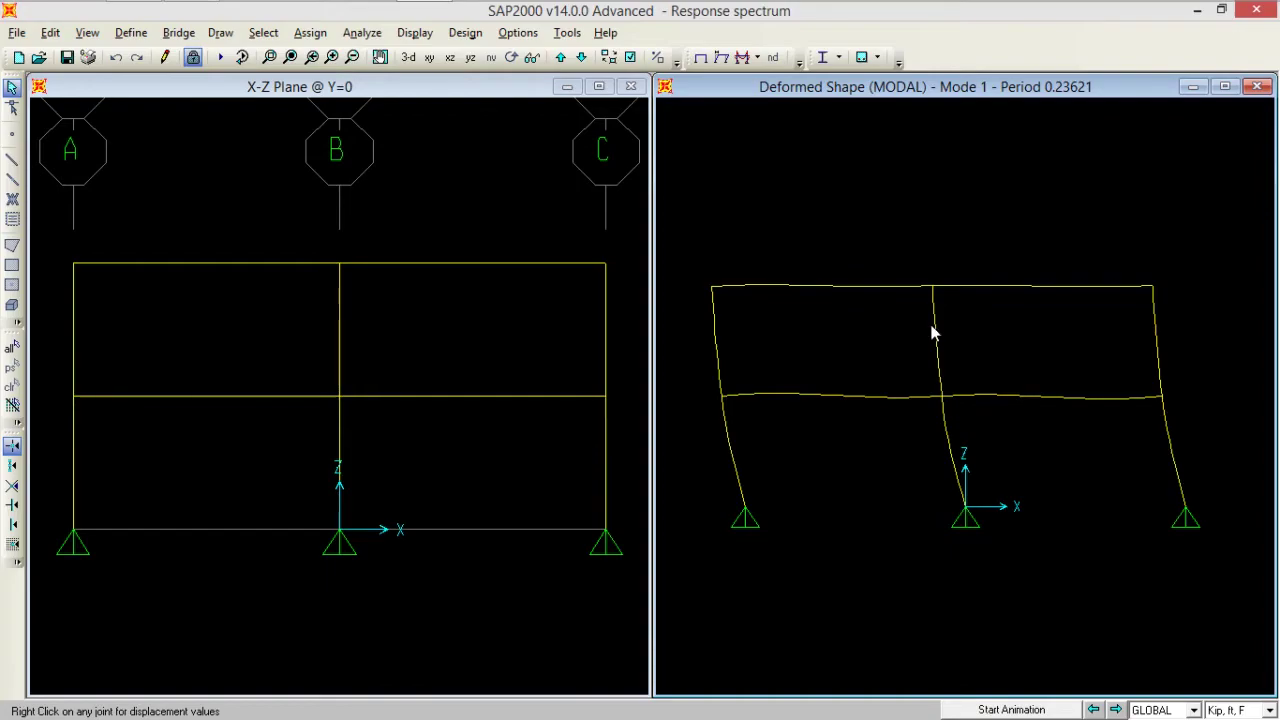
- Show joint reaction arrows with values for the RS response-spectrum case
left_click(758, 58)
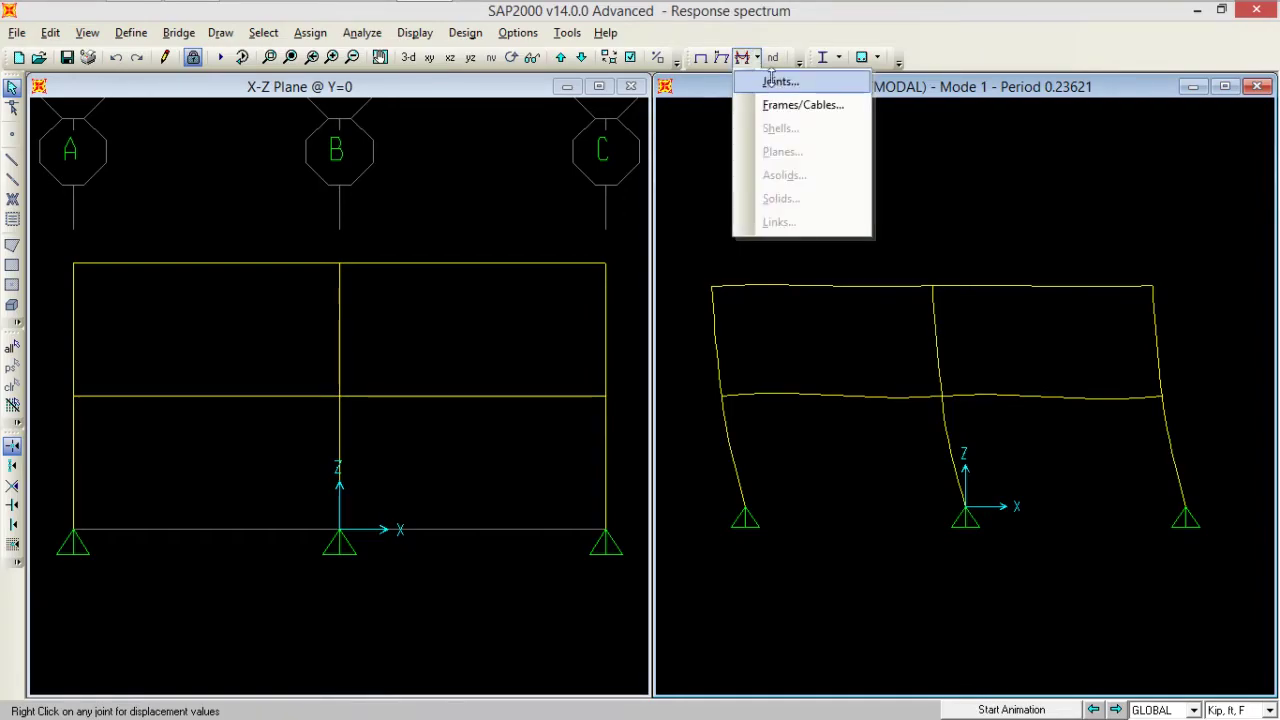
left_click(770, 80)
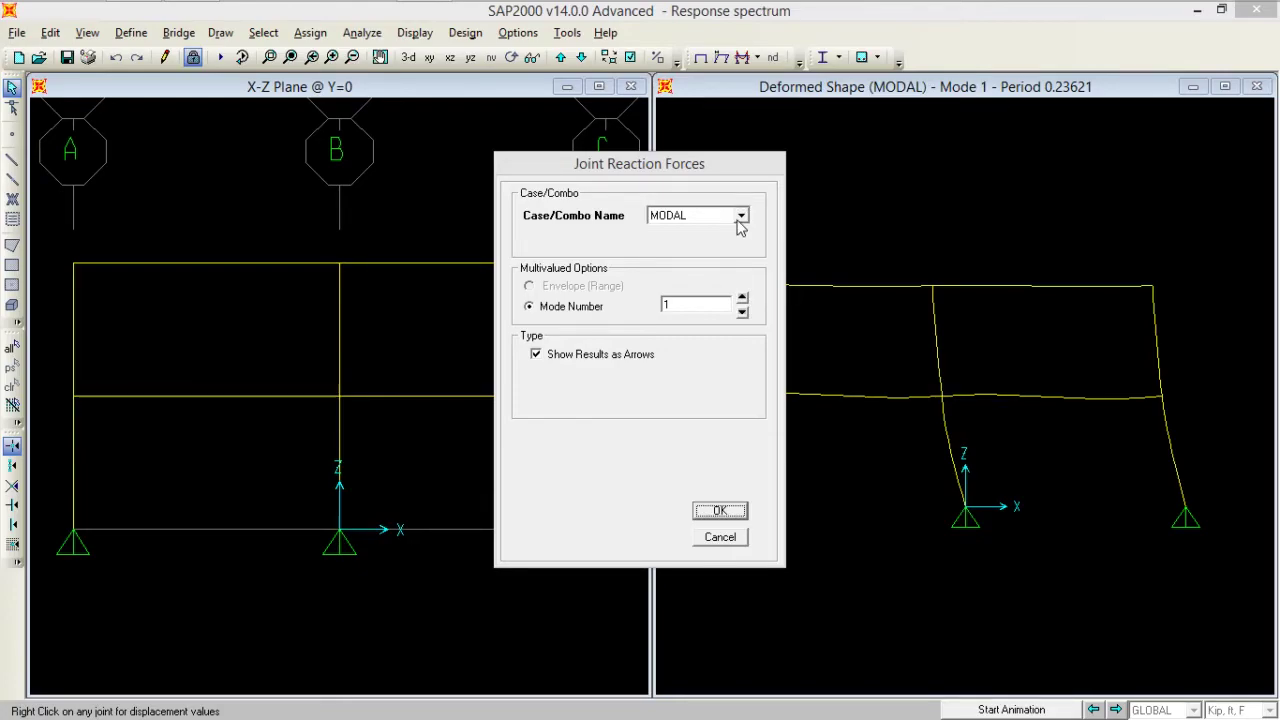
left_click(741, 215)
left_click(700, 244)
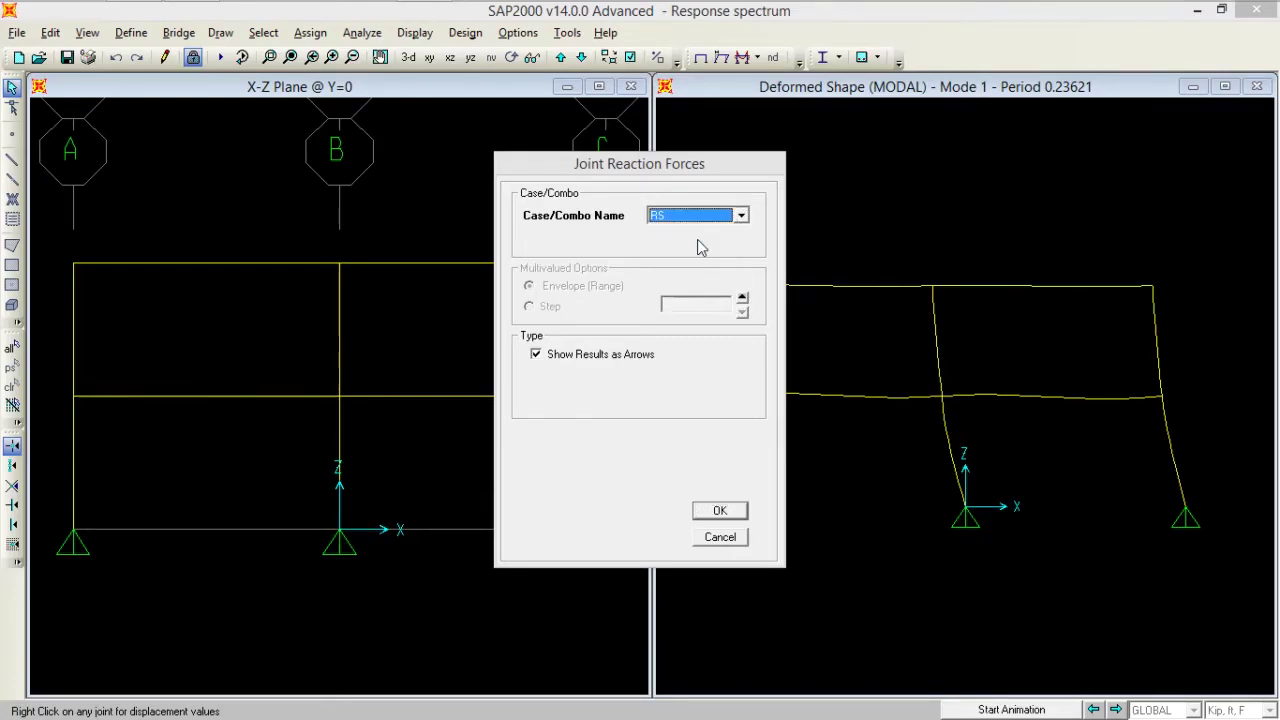
left_click(714, 512)
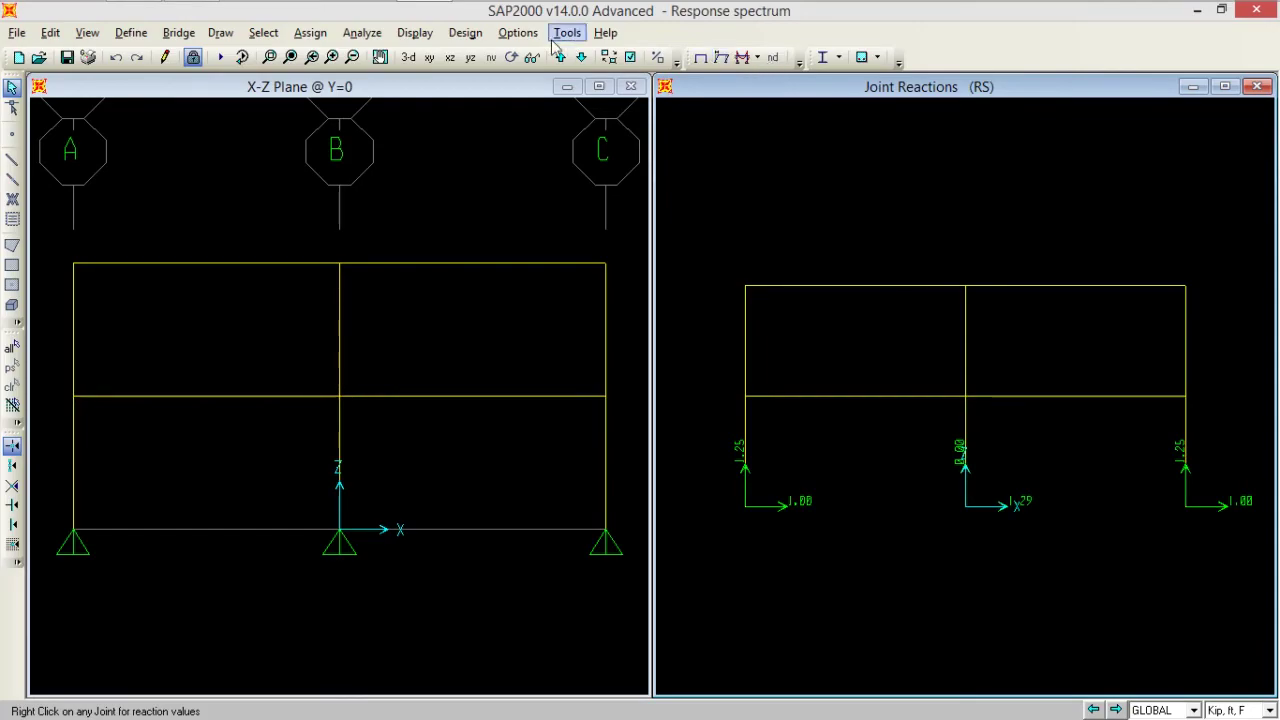
- Choose Joint Output tables for display, keeping only Displacements and excluding Reactions, Velocity/Acceleration and Joint Masses
left_click(425, 38)
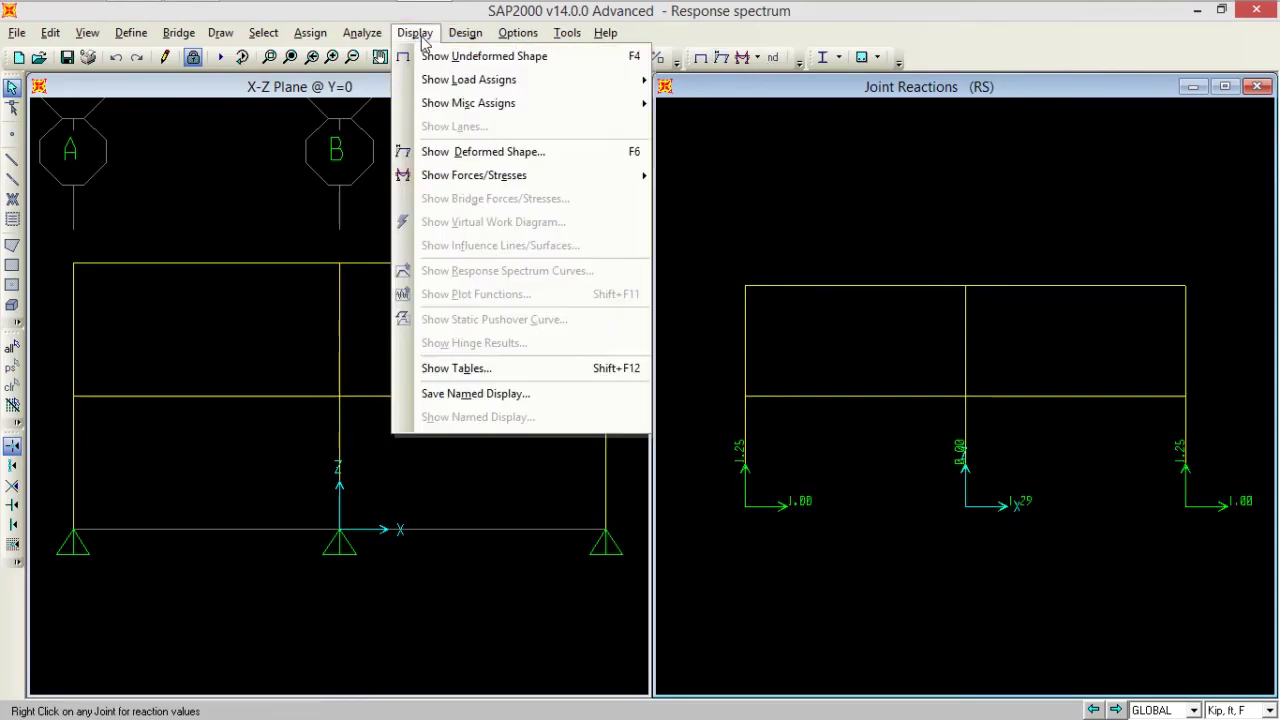
left_click(505, 369)
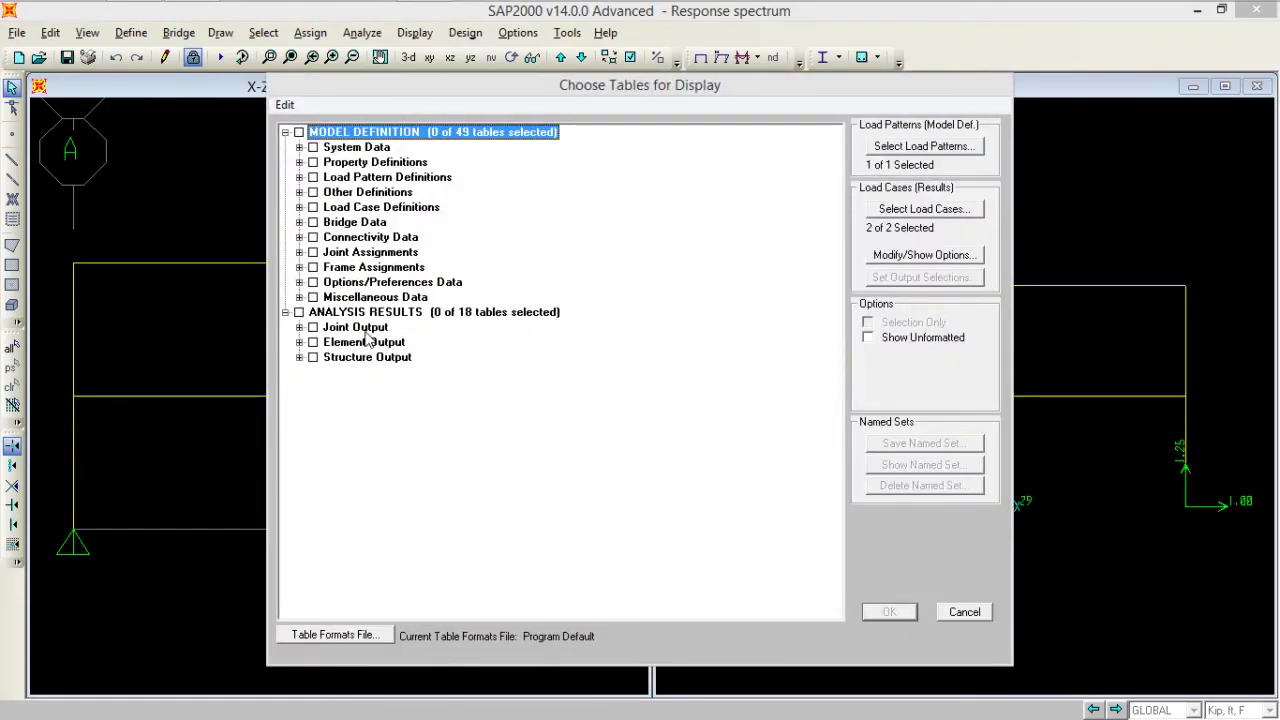
left_click(313, 328)
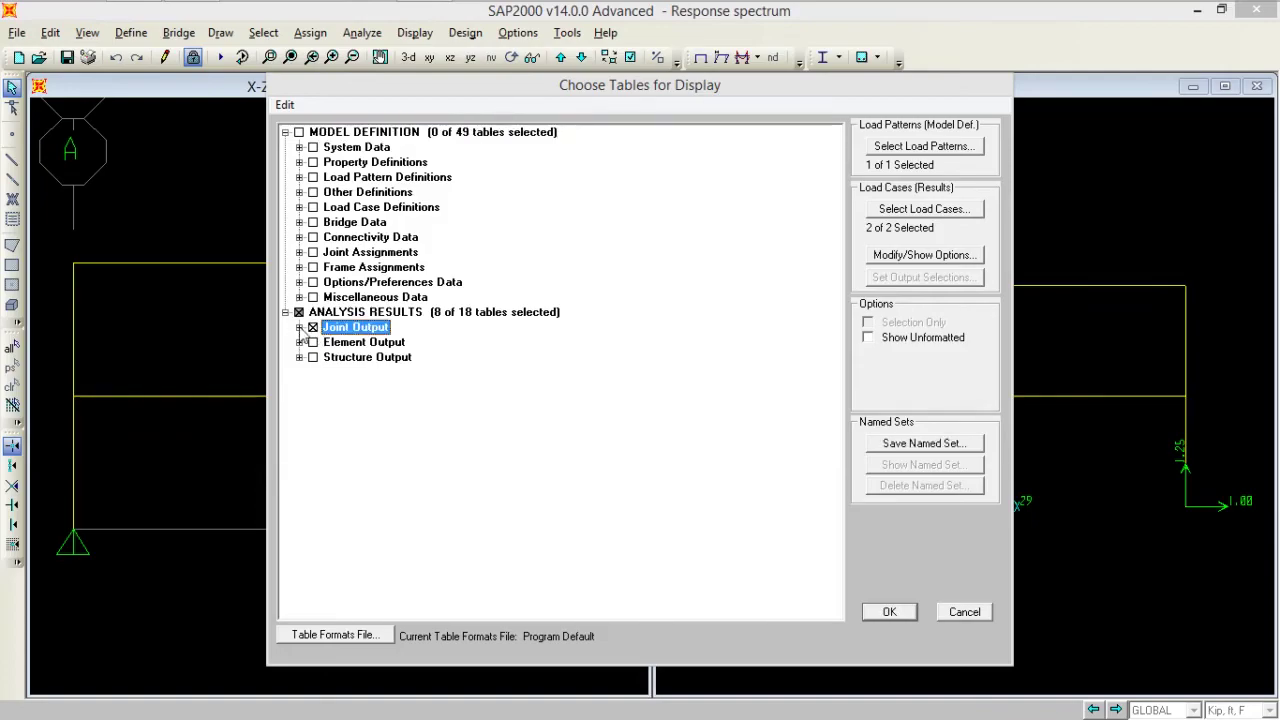
left_click(299, 328)
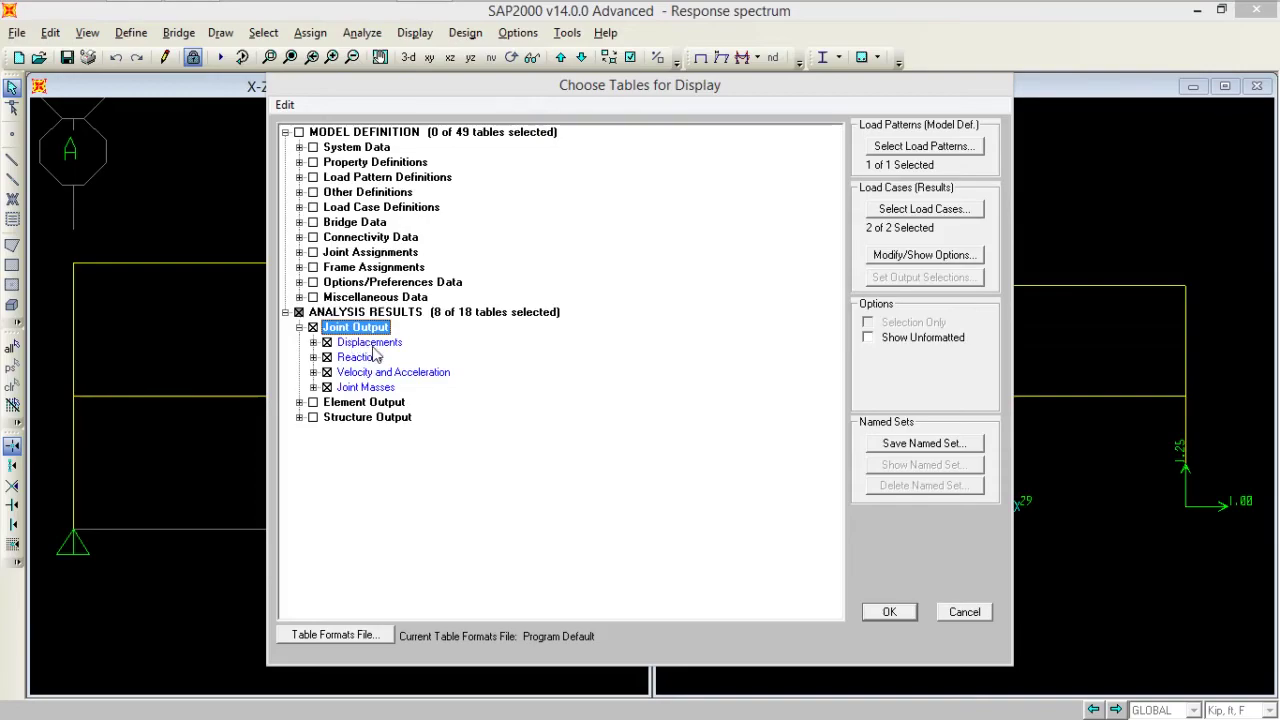
left_click(327, 357)
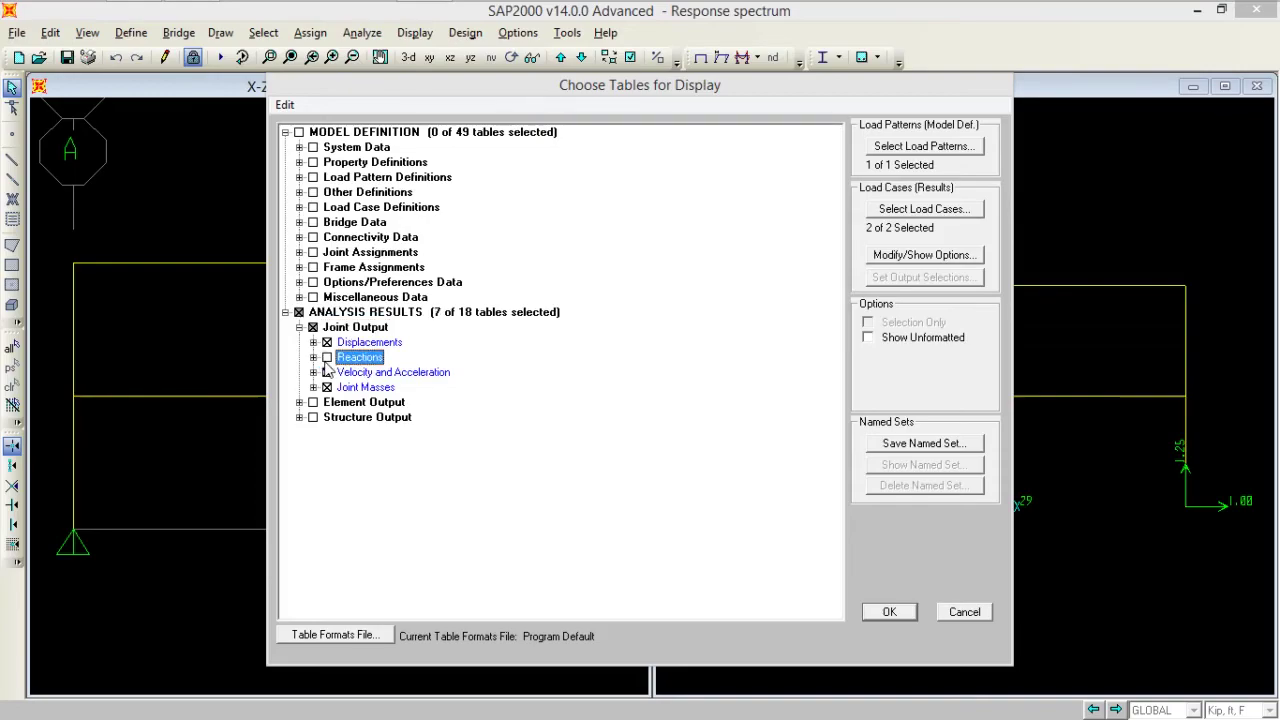
left_click(327, 372)
left_click(327, 387)
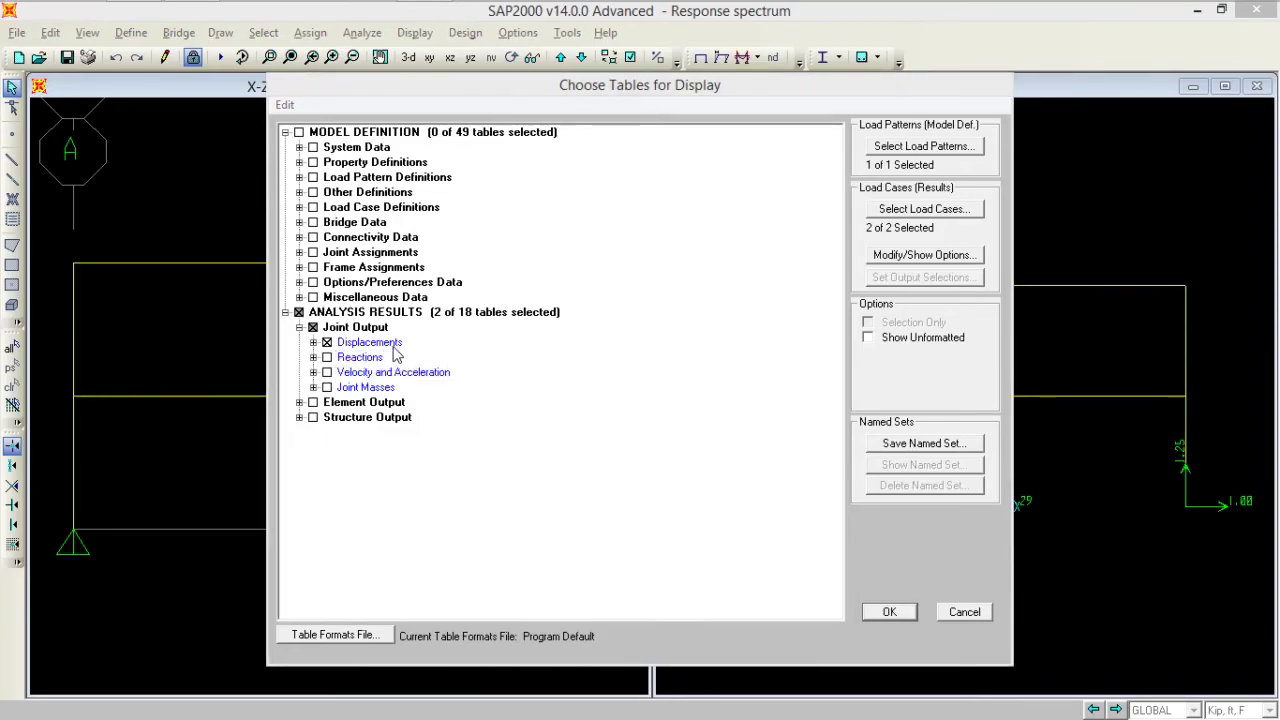
- Limit the tables' load cases to RS only
left_click(945, 214)
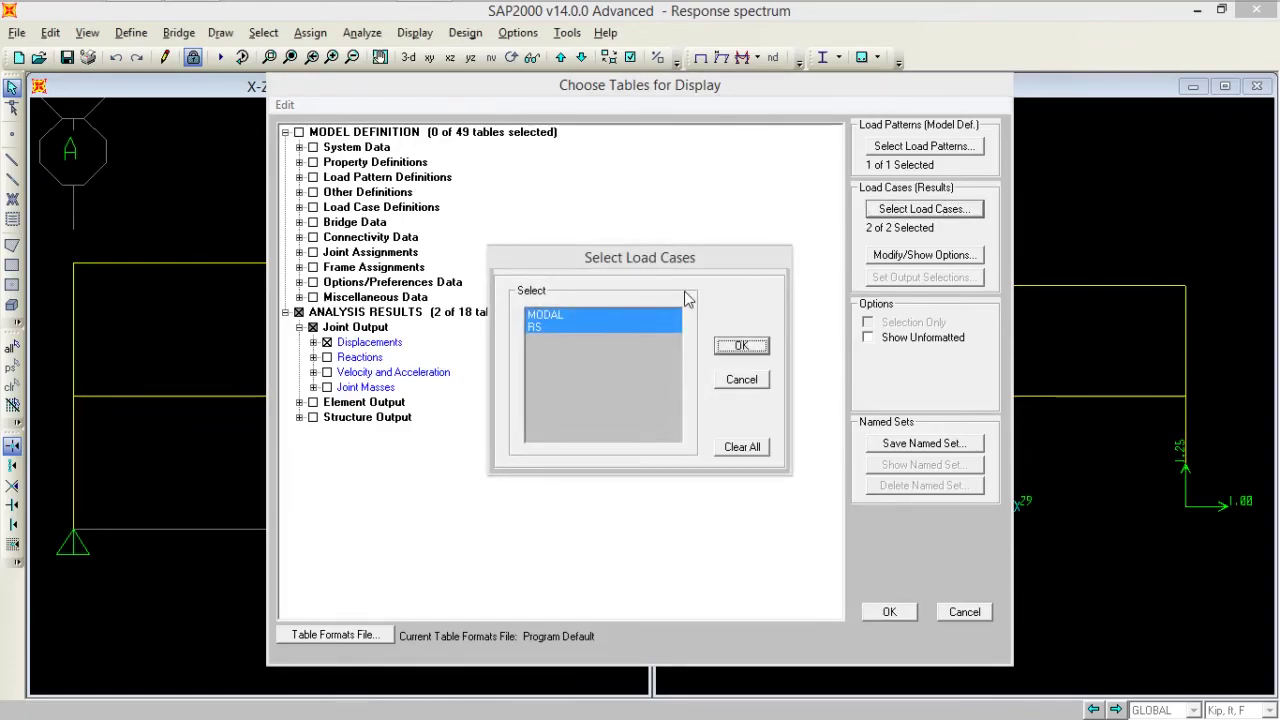
left_click(598, 328)
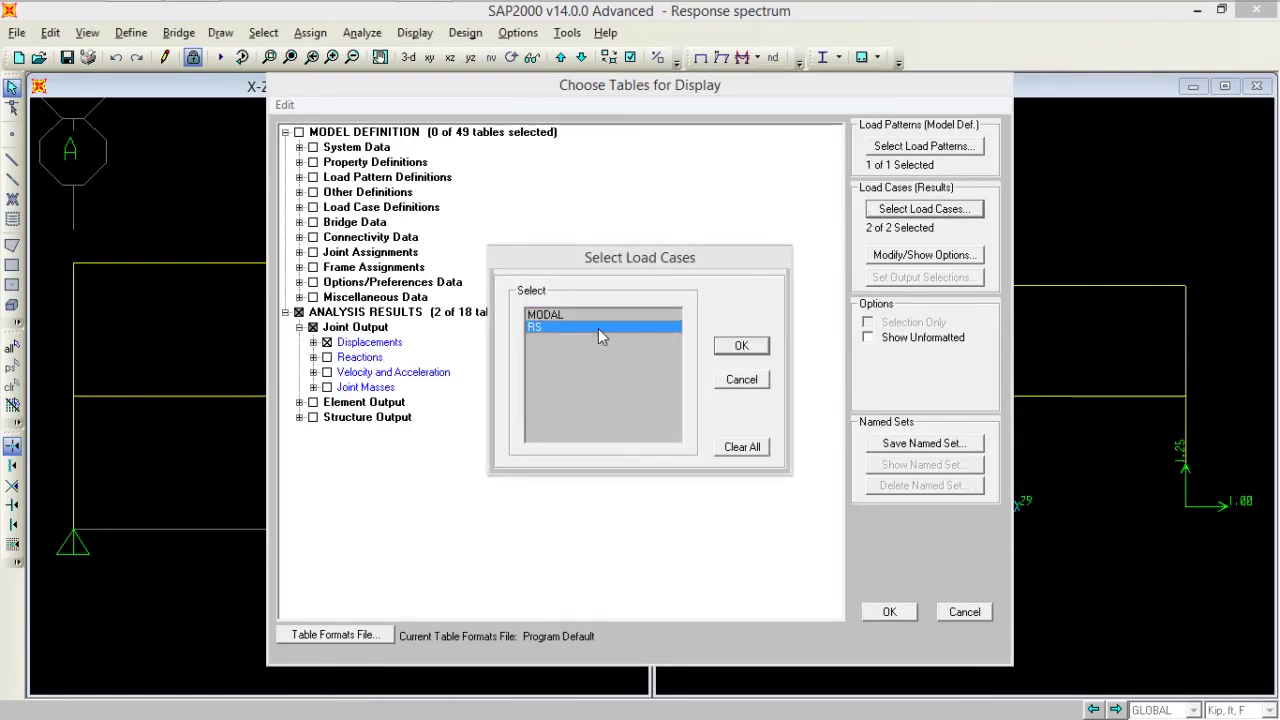
left_click(742, 346)
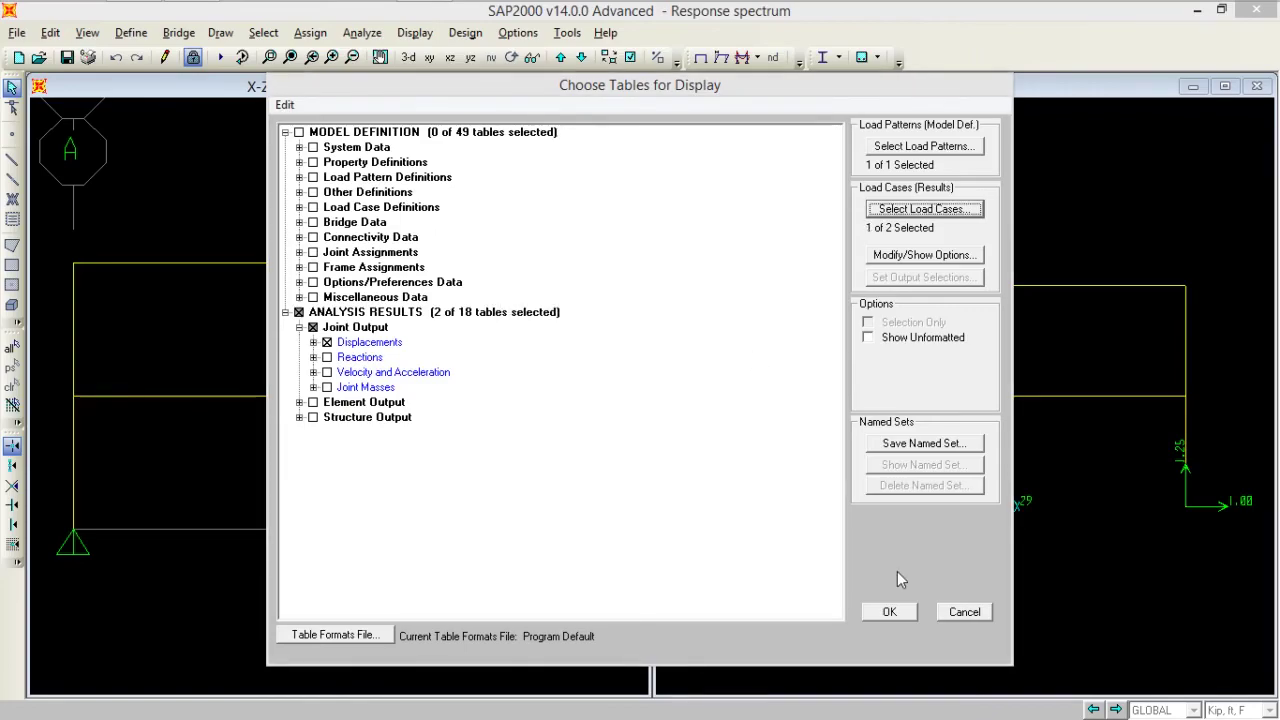
- View the RS Joint Displacements table for the nine joints, then close it
left_click(891, 611)
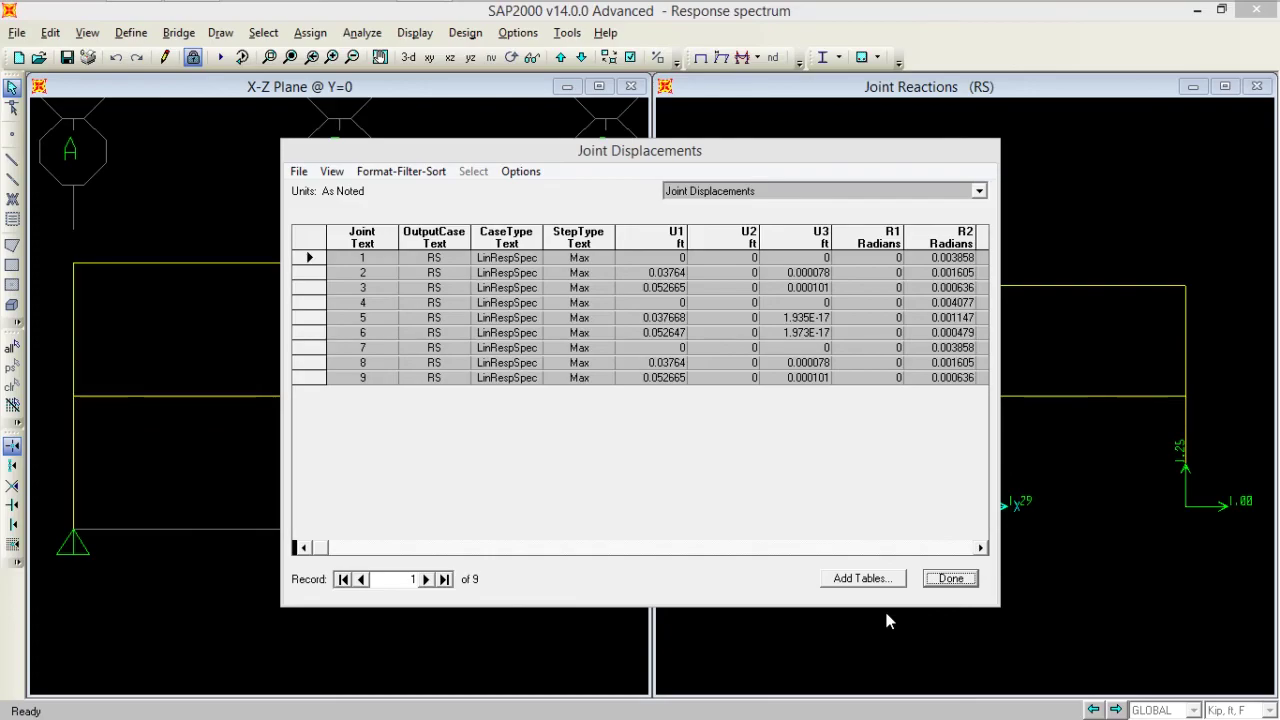
left_click(951, 578)
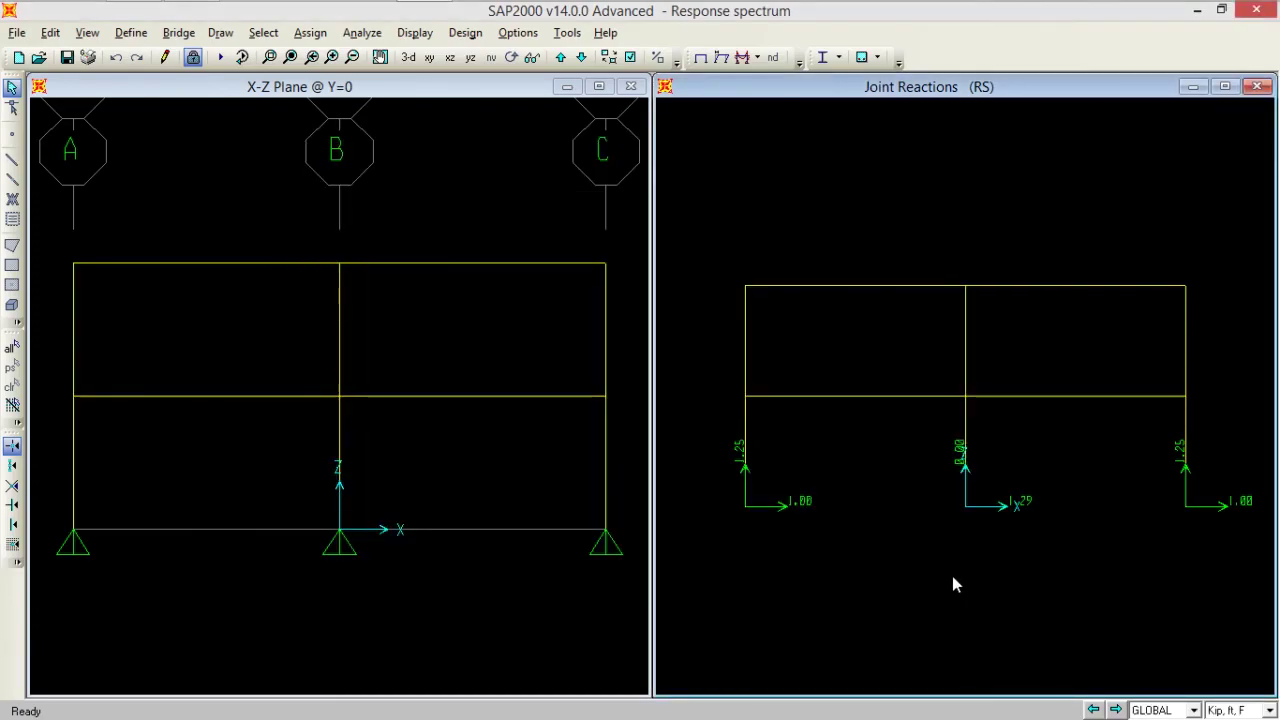